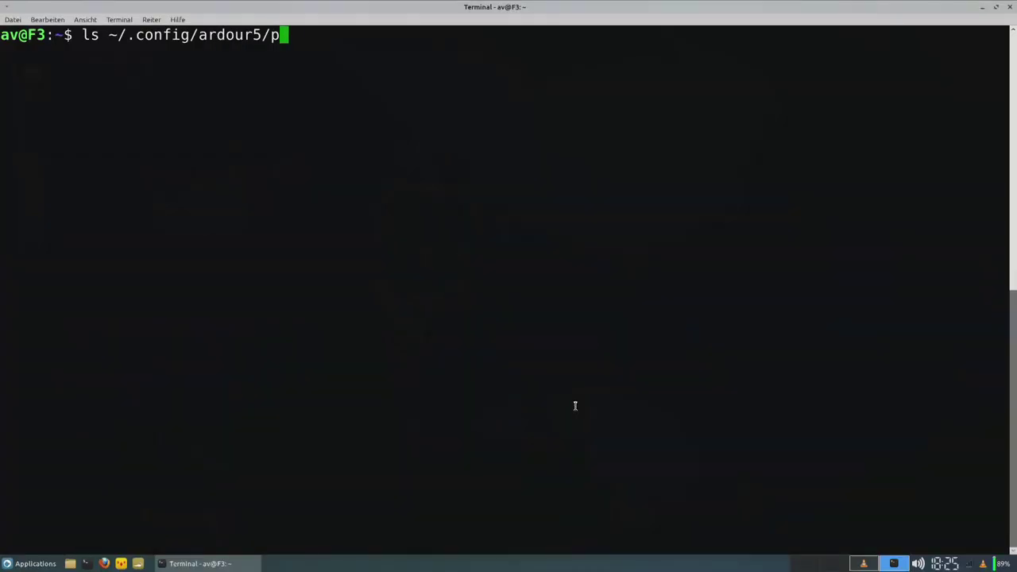
key(Return)
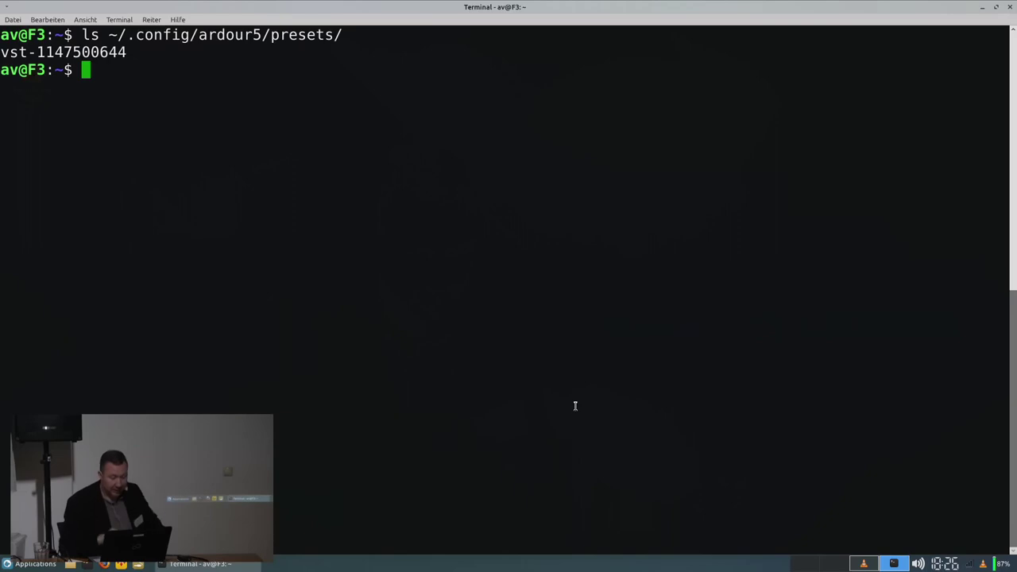
key(Up)
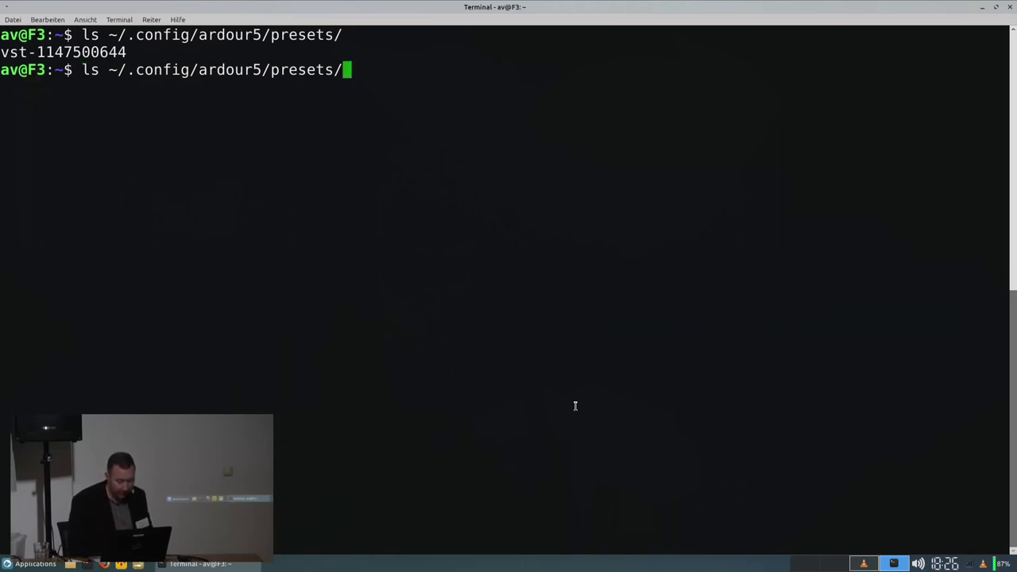
text(vst)
key(Tab)
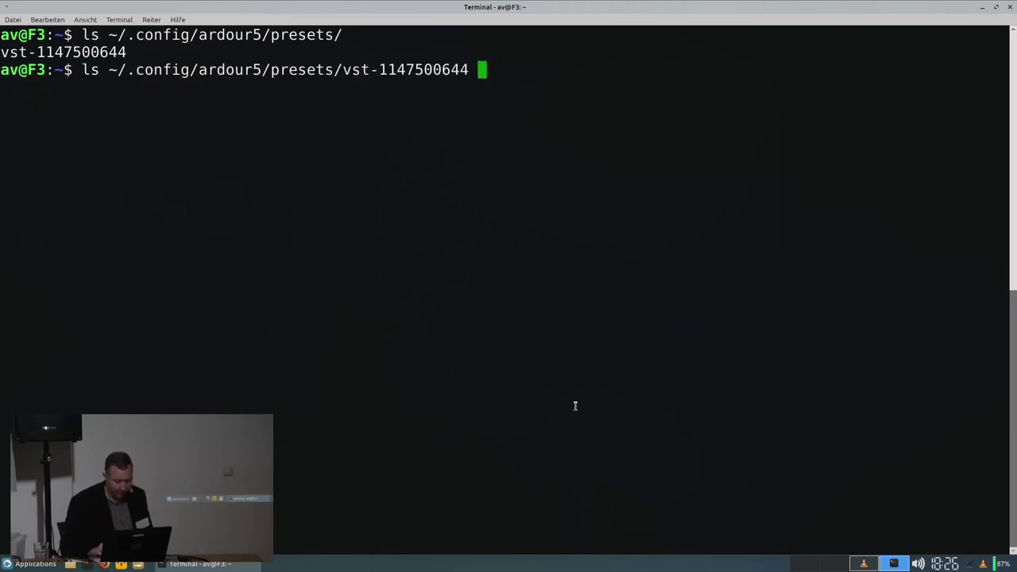
key(Home)
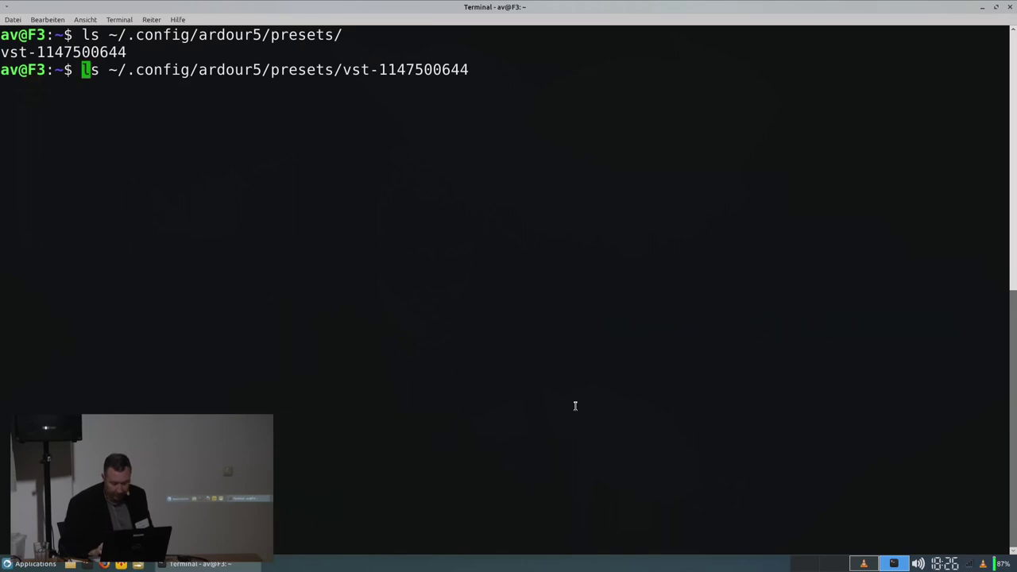
key(Right)
text(es)
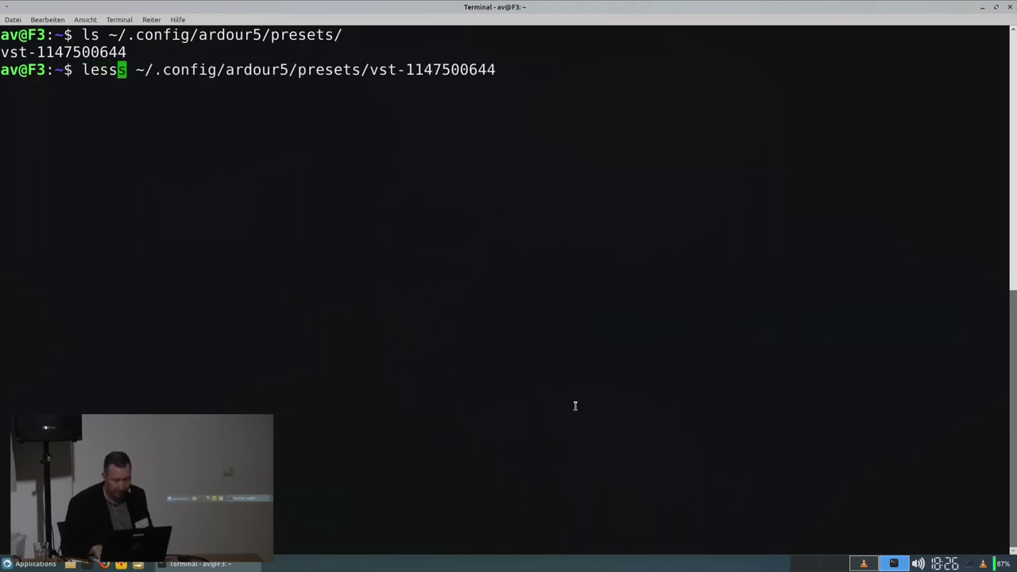
key(Return)
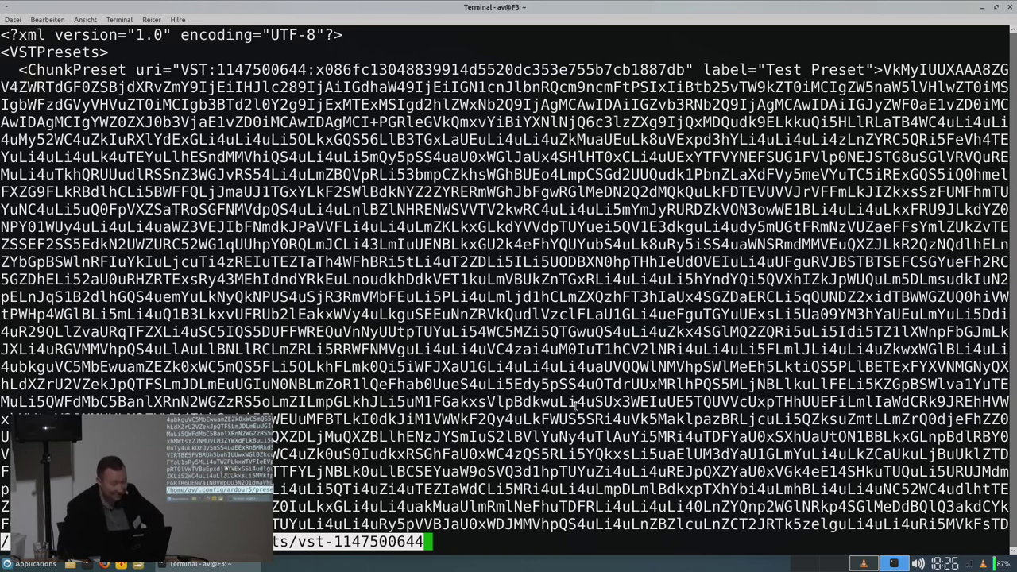
Quit less and rerun pip install --user ardour2fxp, which reports 0.1.0b1 already installed.
key(q)
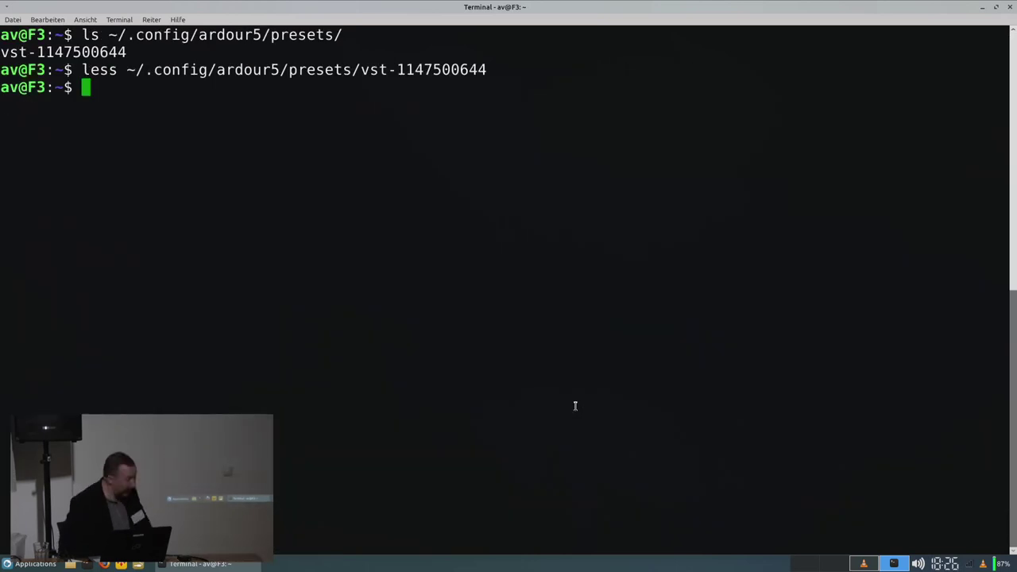
key(Up)
key(Up)
key(Up)
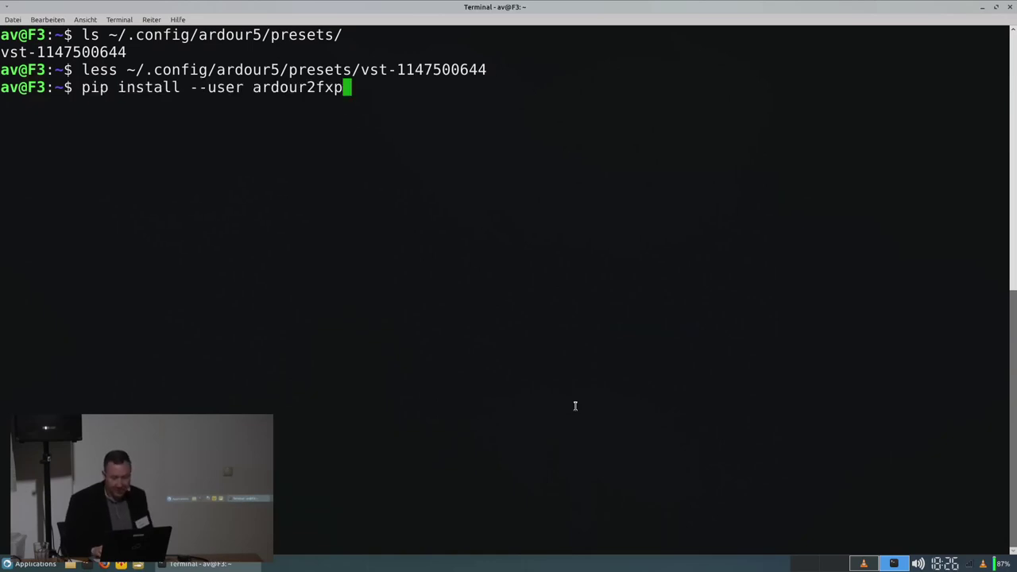
key(Return)
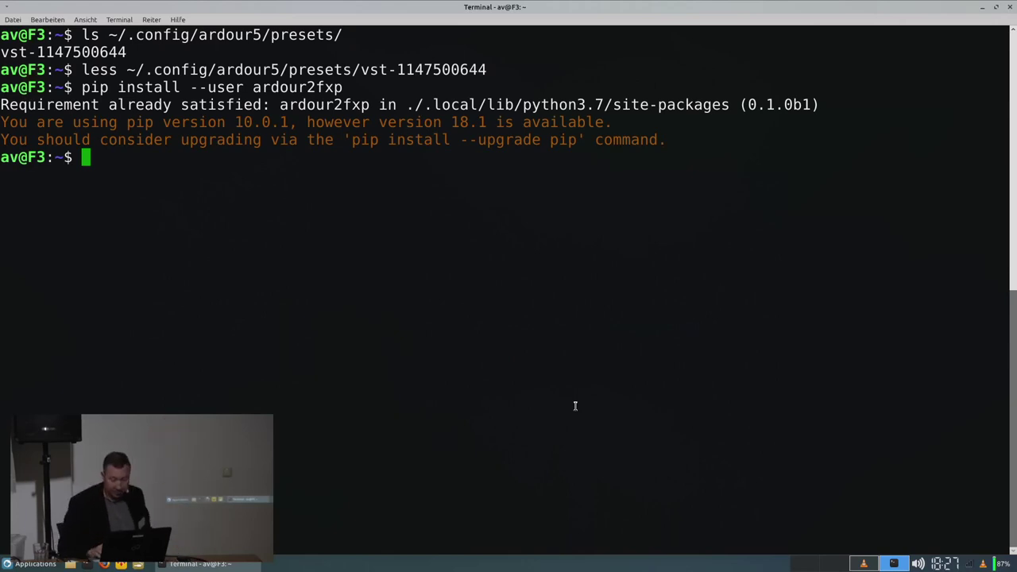
key(Up)
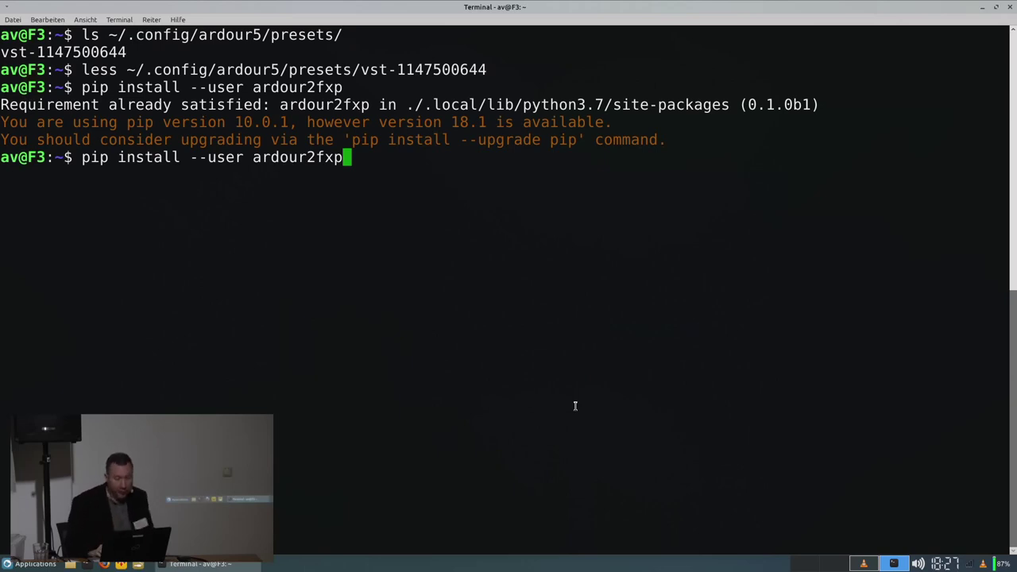
key(Down)
key(Up)
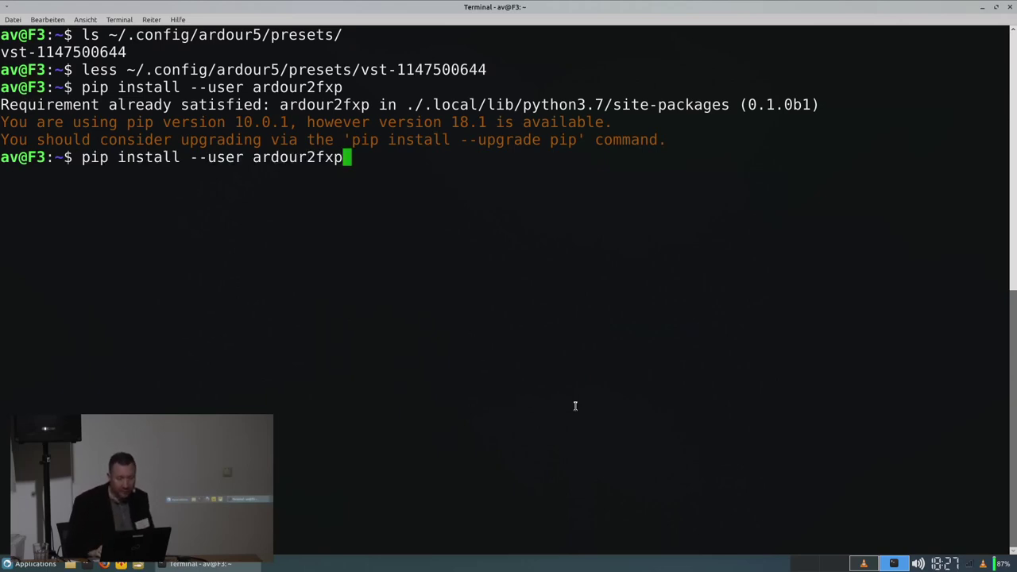
key(Down)
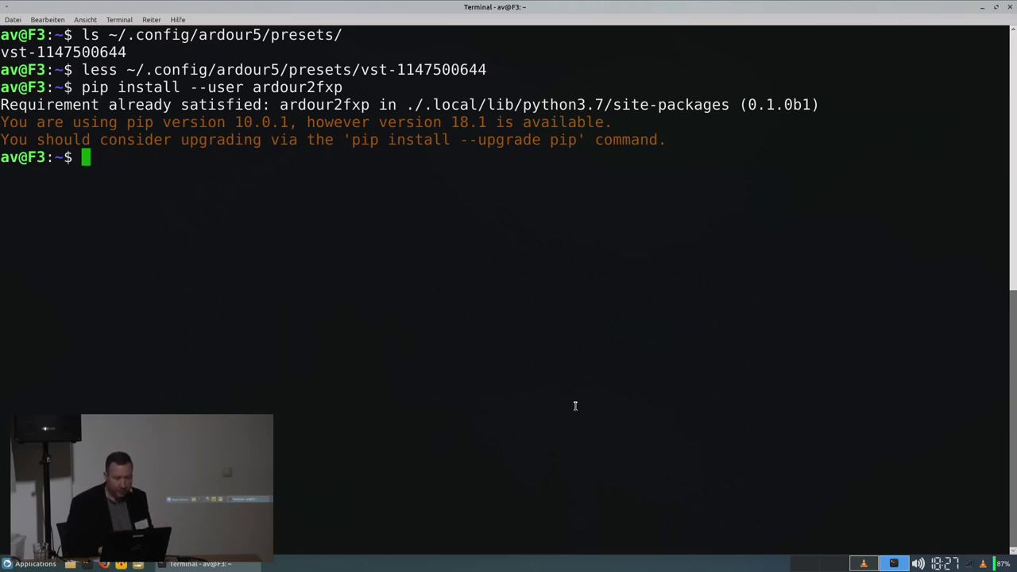
double_click(362, 72)
key(ctrl+c)
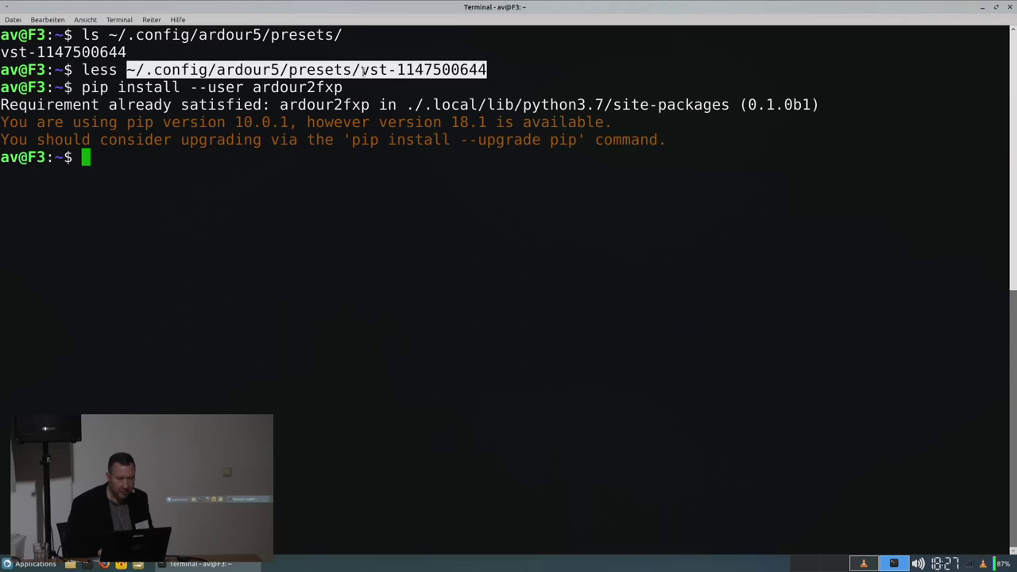
text(ardour2fxp )
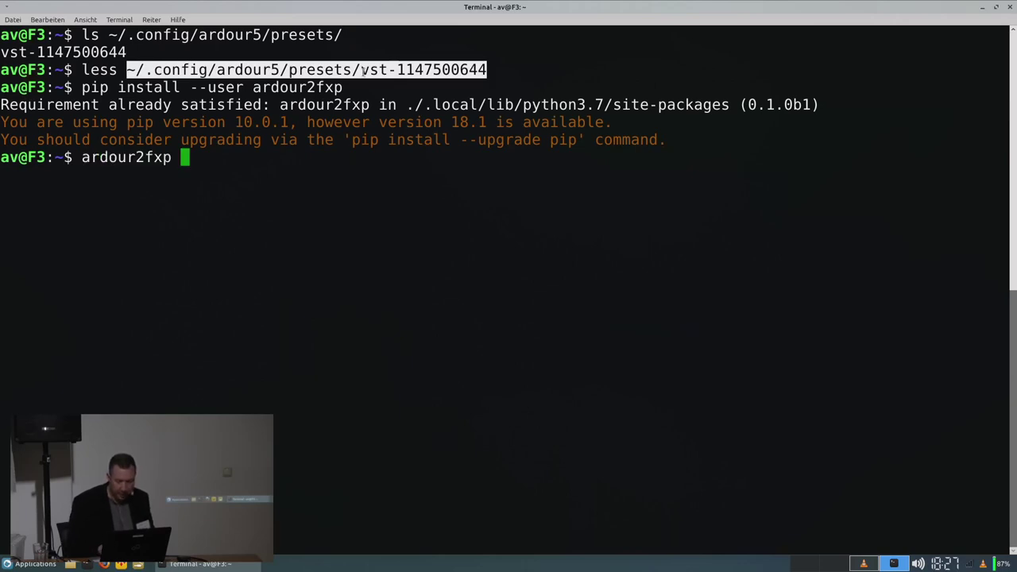
text(-o pr)
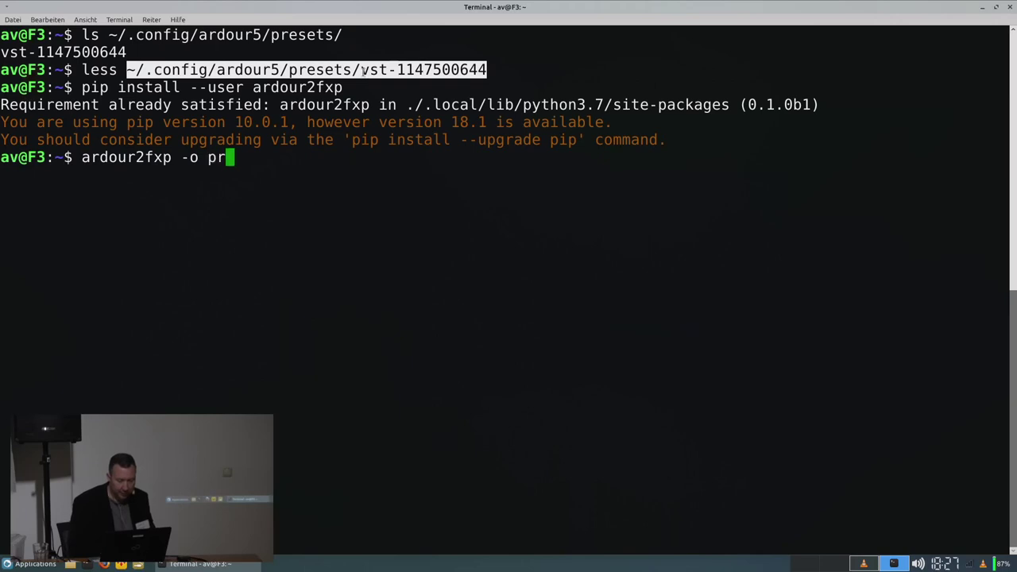
key(Tab)
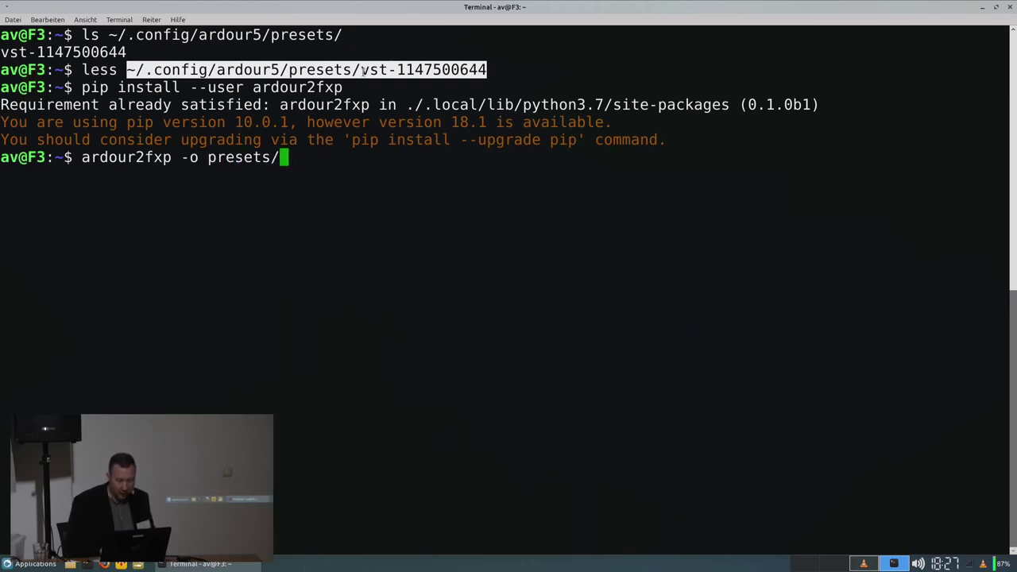
text(test)
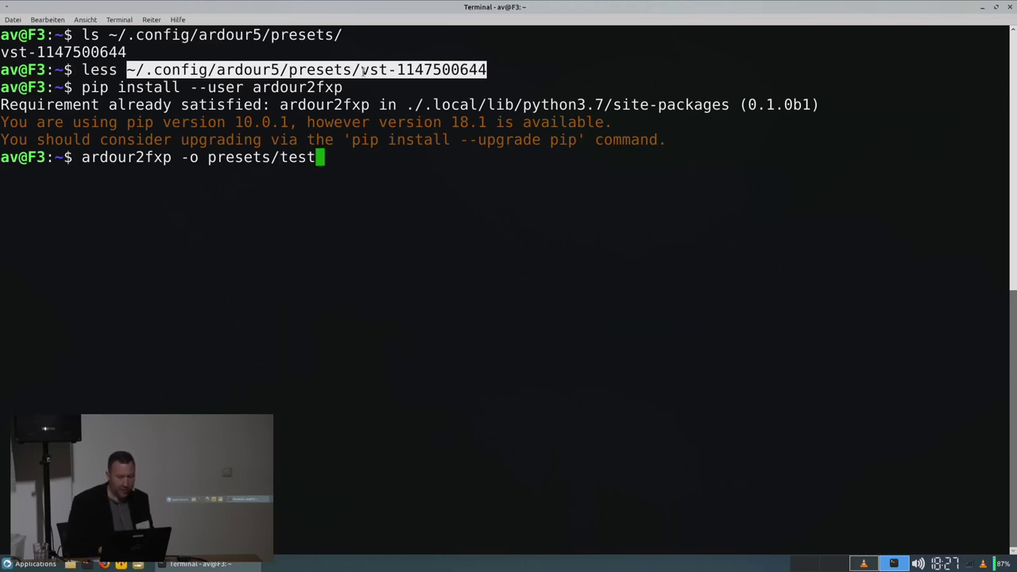
key(Left)
key(Left)
key(Left)
key(Left)
key(Left)
key(Left)
key(Left)
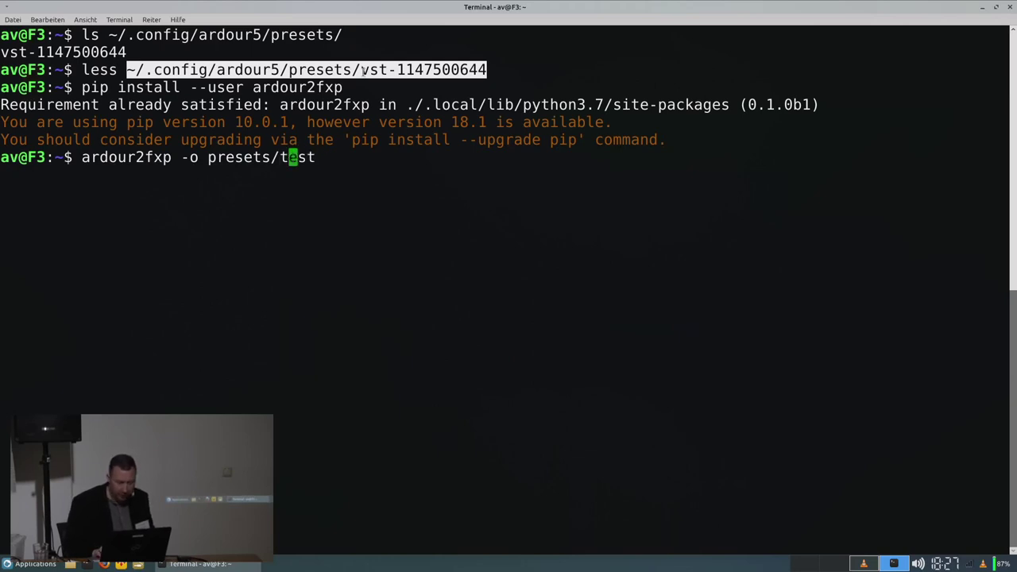
key(Right)
key(Right)
key(Right)
key(Right)
key(Right)
key(Right)
key(Right)
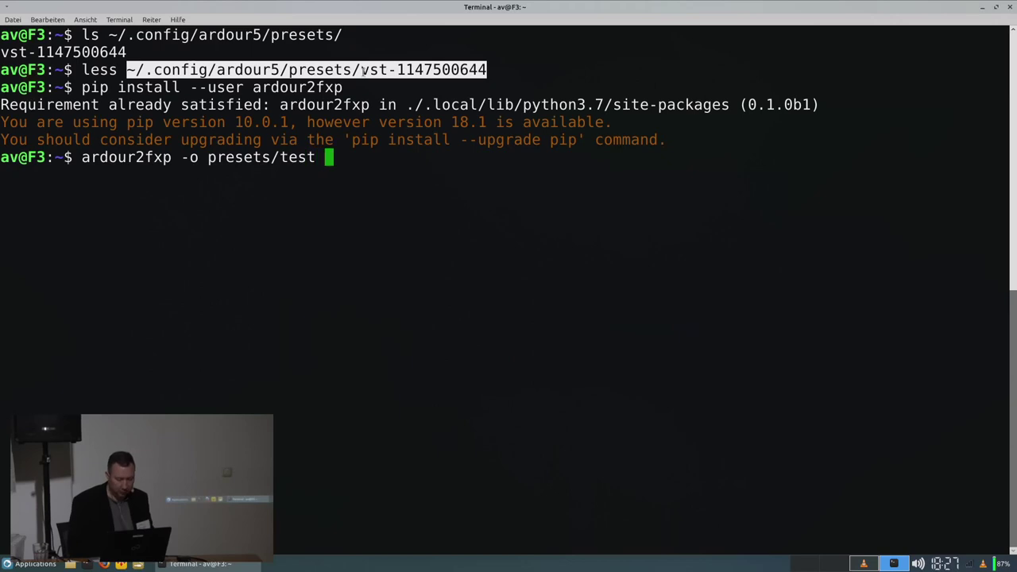
middle_click(363, 71)
key(Return)
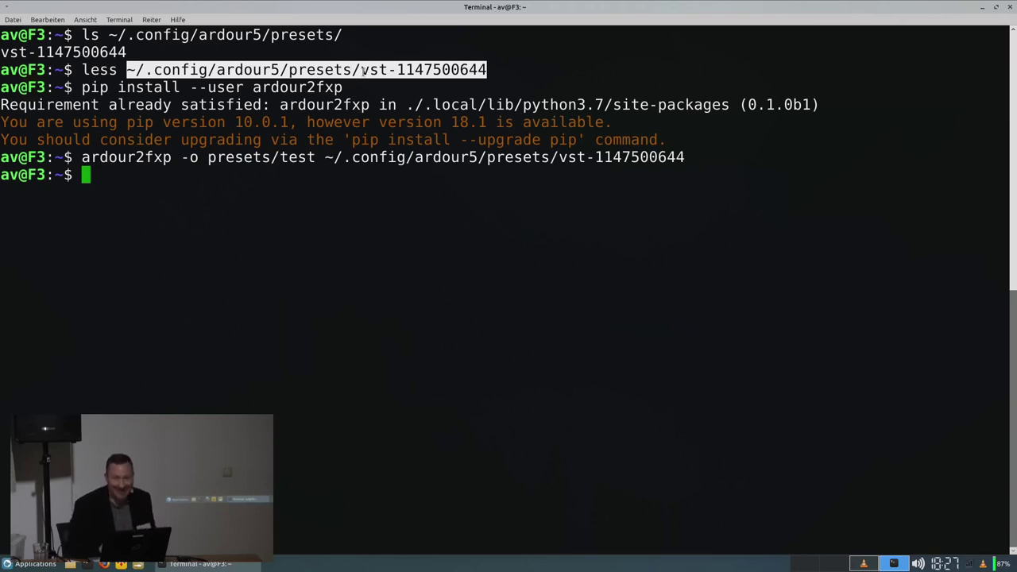
List presets/test with ls -l, showing the newly created Dexd folder.
text(ll)
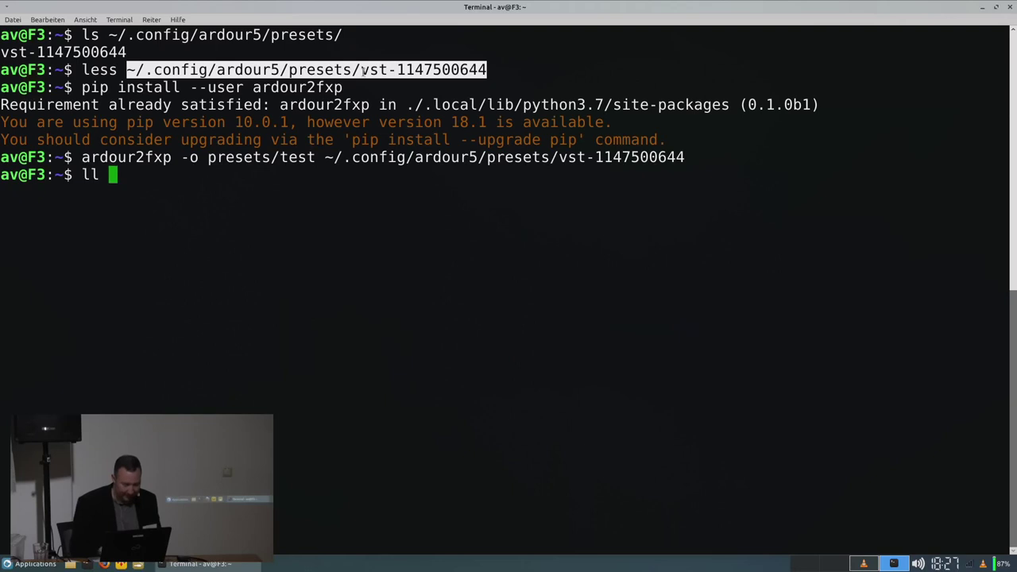
key(BackSpace)
key(BackSpace)
text(s -l pr)
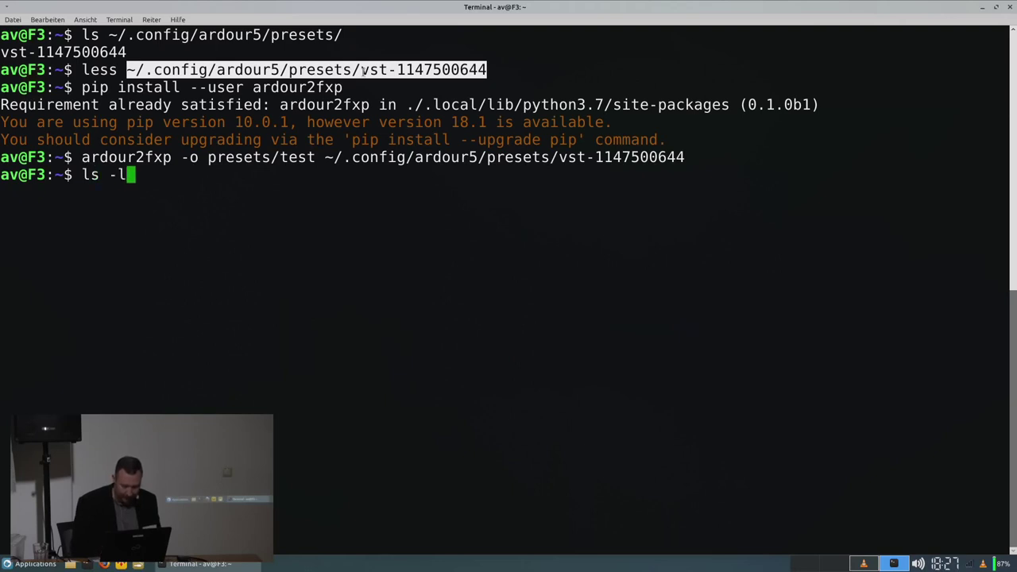
key(Tab)
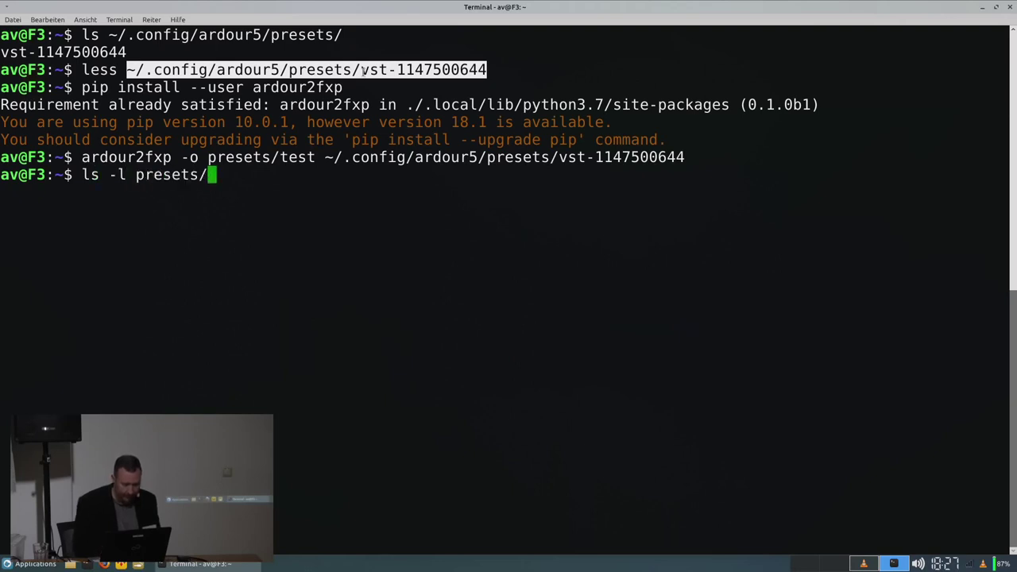
text(te)
key(Tab)
key(Return)
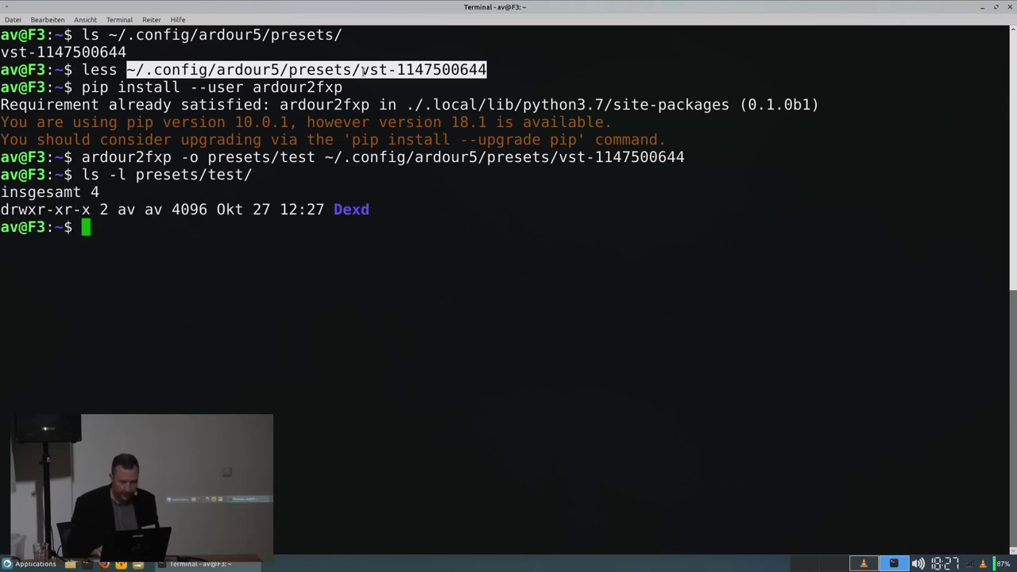
List presets/test/Dexd, showing the converted Test_Preset.fxp.
key(Up)
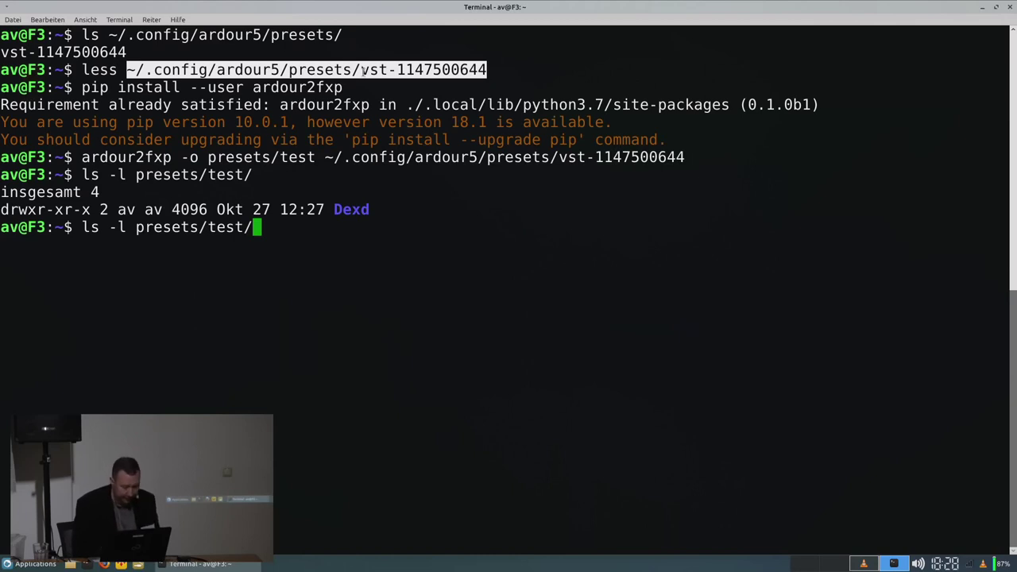
text(D)
key(Tab)
key(Return)
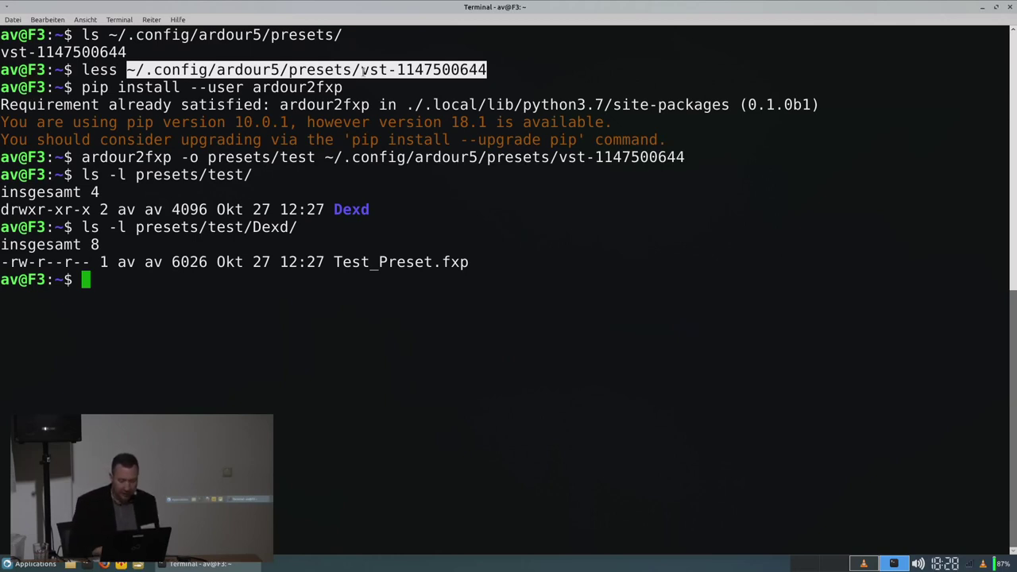
List presets/OXE, showing its many 768-byte .fxp presets such as Alto Flute.
text(ll prq)
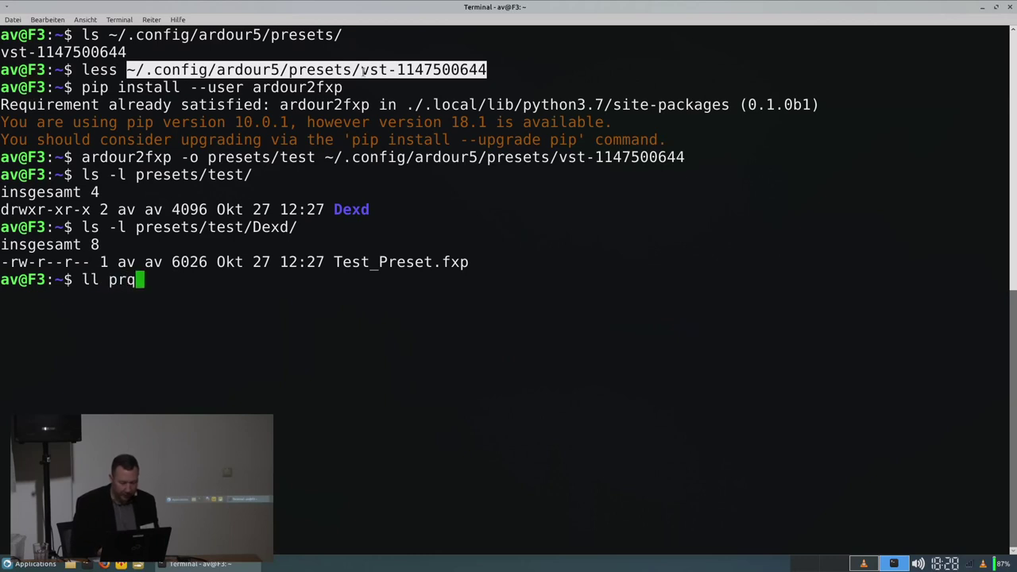
key(BackSpace)
text(e)
key(Tab)
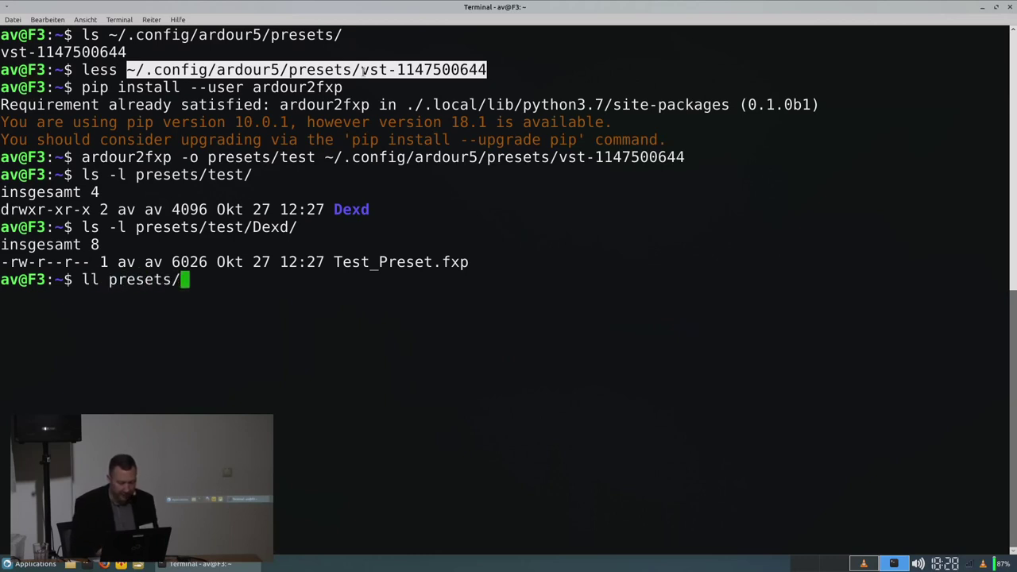
key(Tab)
key(Tab)
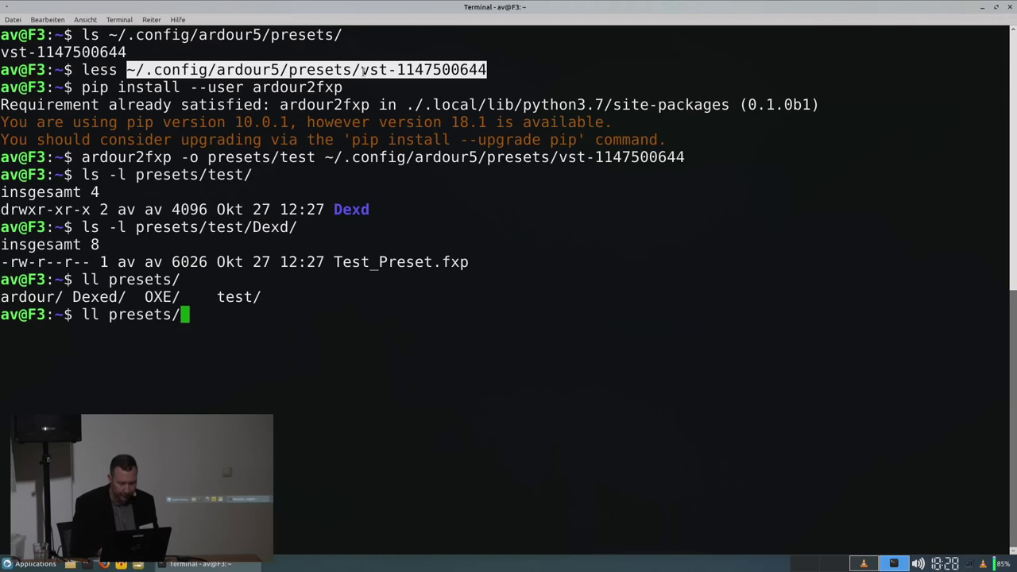
text(OX)
key(Tab)
key(Return)
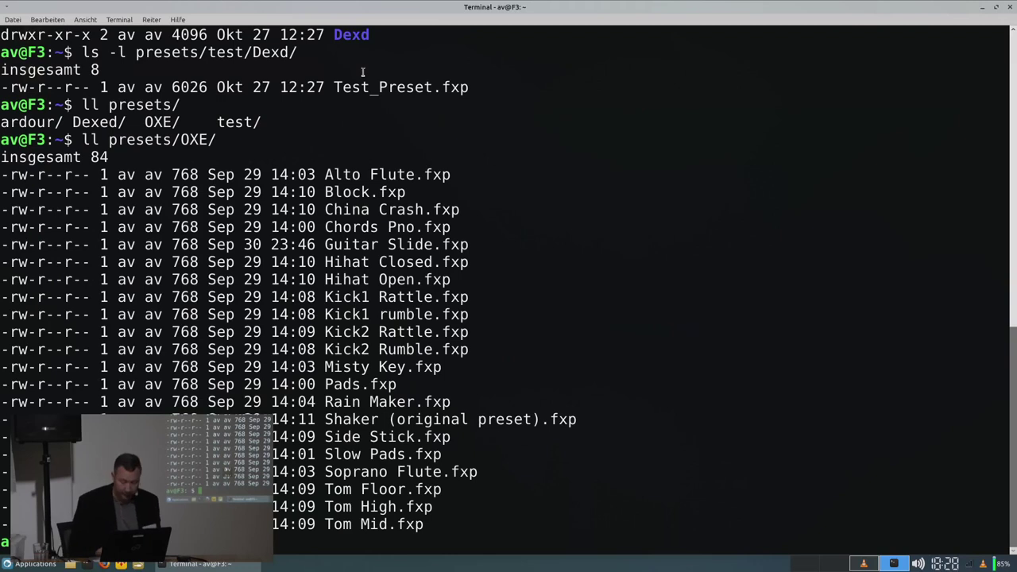
Discard the partly typed command and clear the terminal screen.
text(xp2ardour)
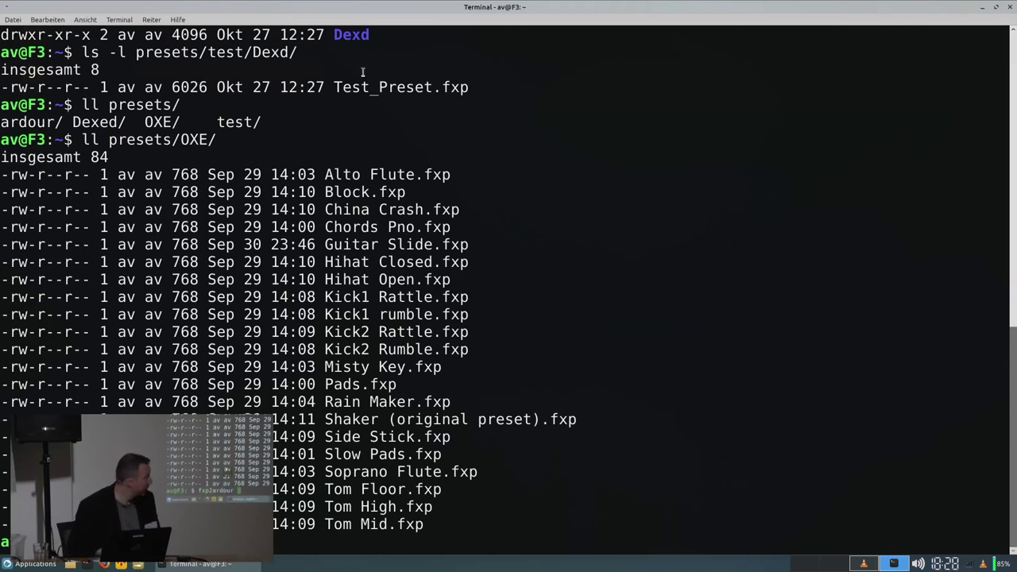
key(BackSpace)
key(BackSpace)
key(BackSpace)
key(BackSpace)
key(BackSpace)
key(BackSpace)
key(BackSpace)
key(BackSpace)
key(BackSpace)
key(BackSpace)
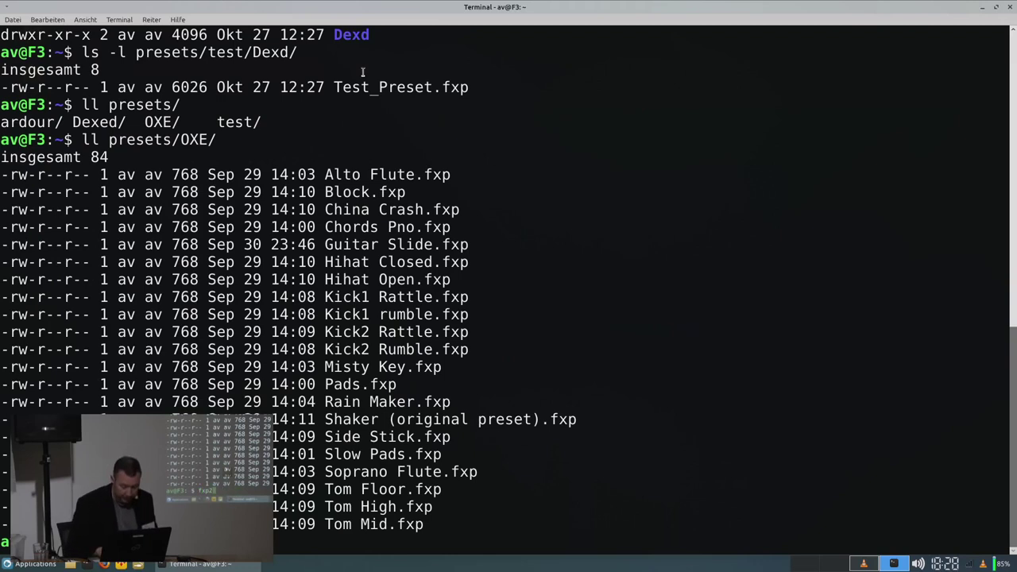
text(clear)
key(Return)
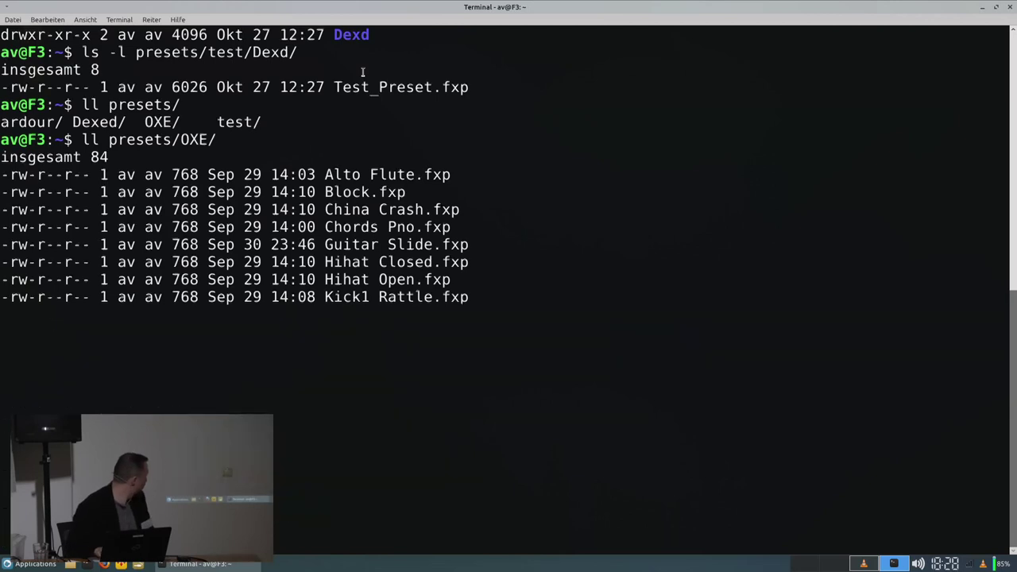
Run fxp2ardour -o presets/test2 presets/OXE/*.fxp to convert all OXE presets.
text(fx)
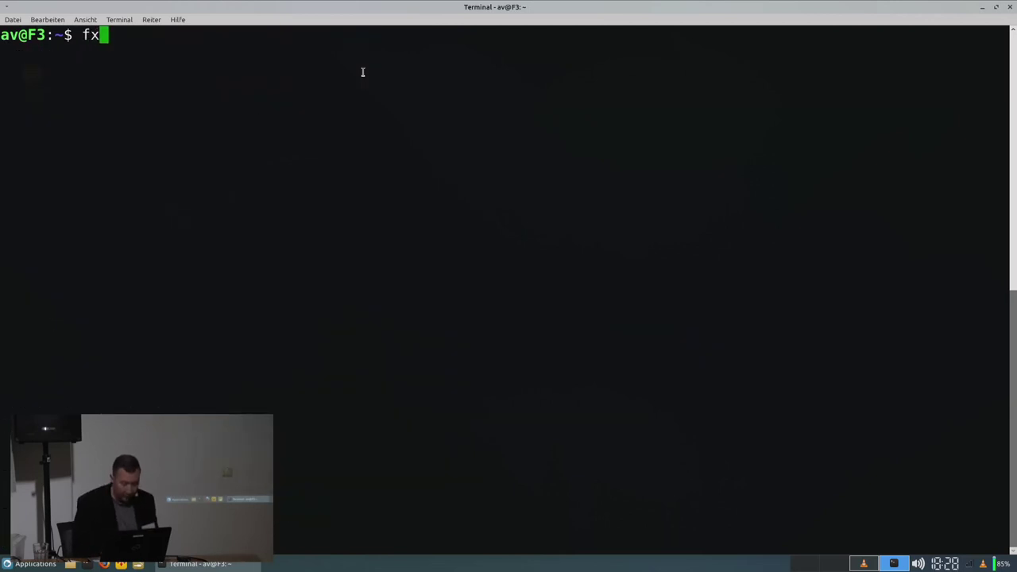
key(Tab)
text(-)
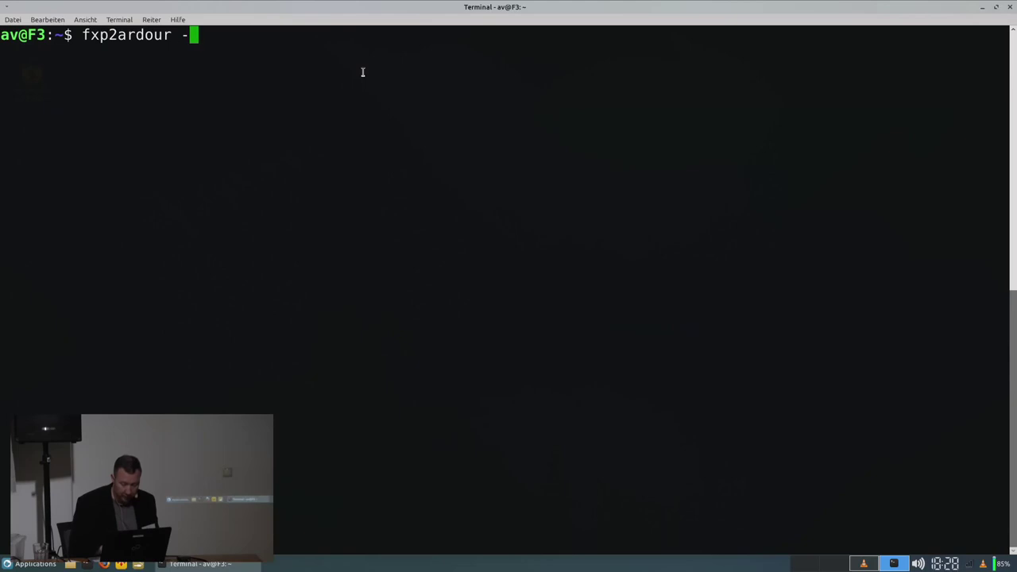
text(o pre)
key(Tab)
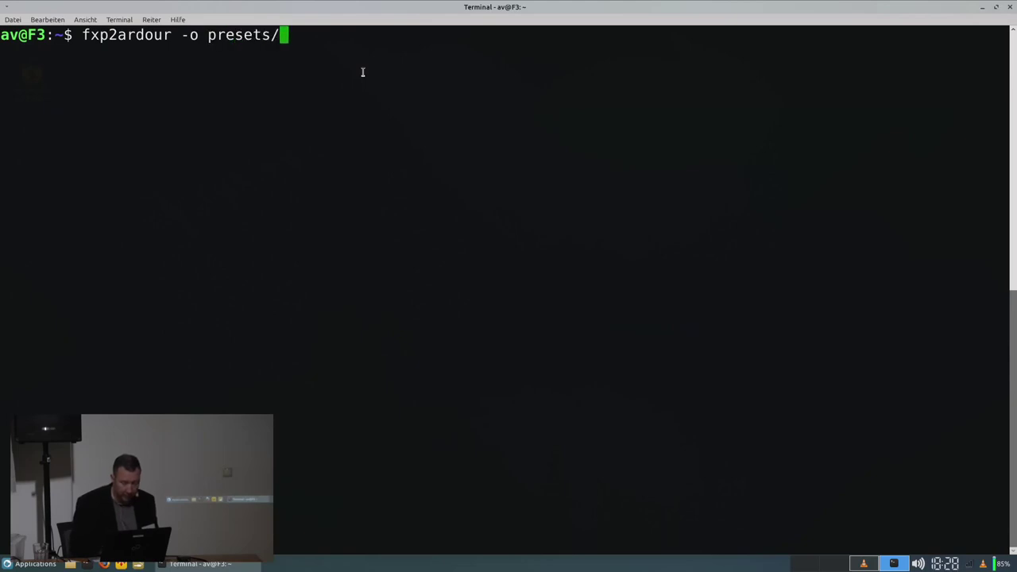
text(test2)
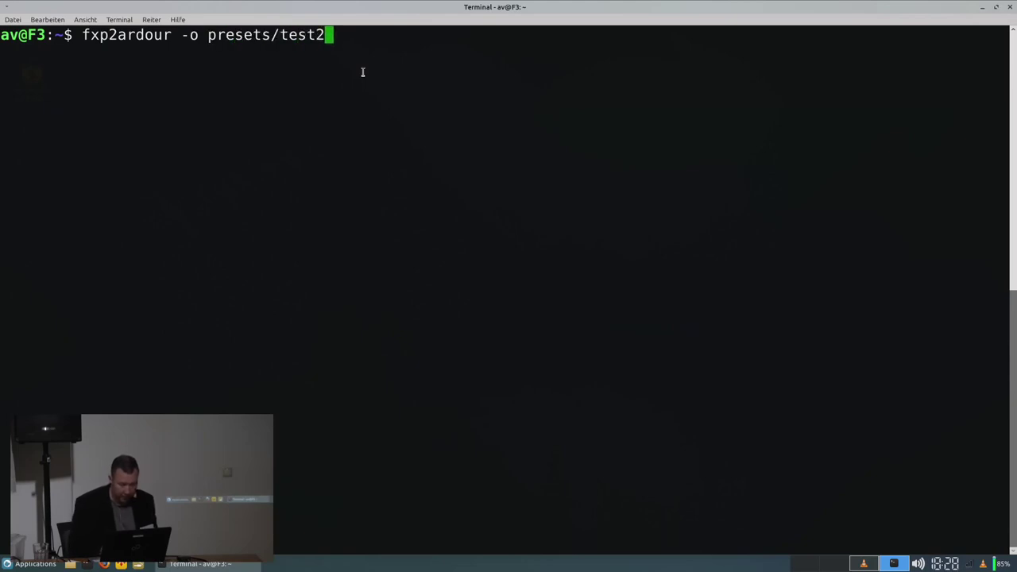
text( pre)
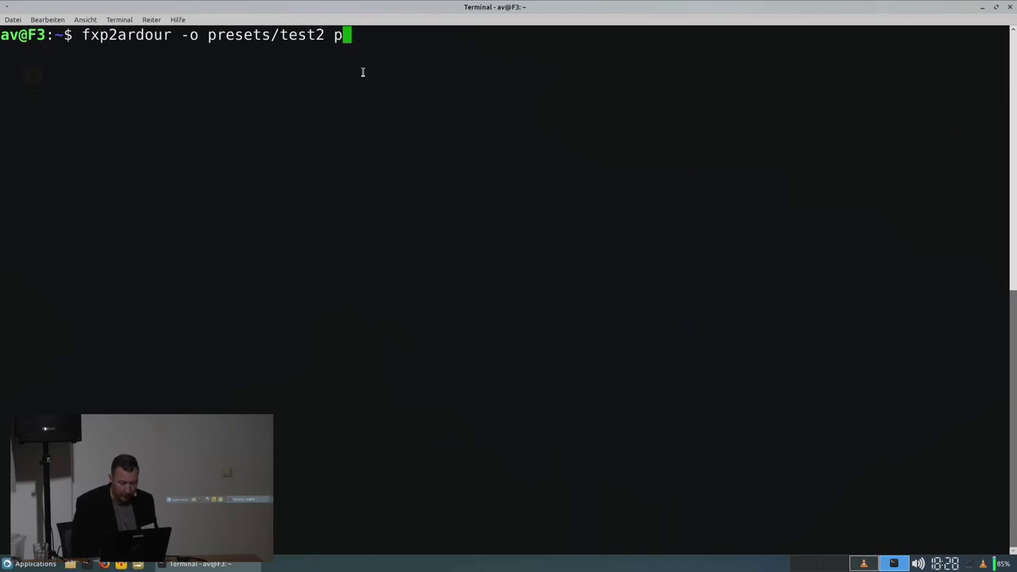
key(Tab)
text(OX)
key(Tab)
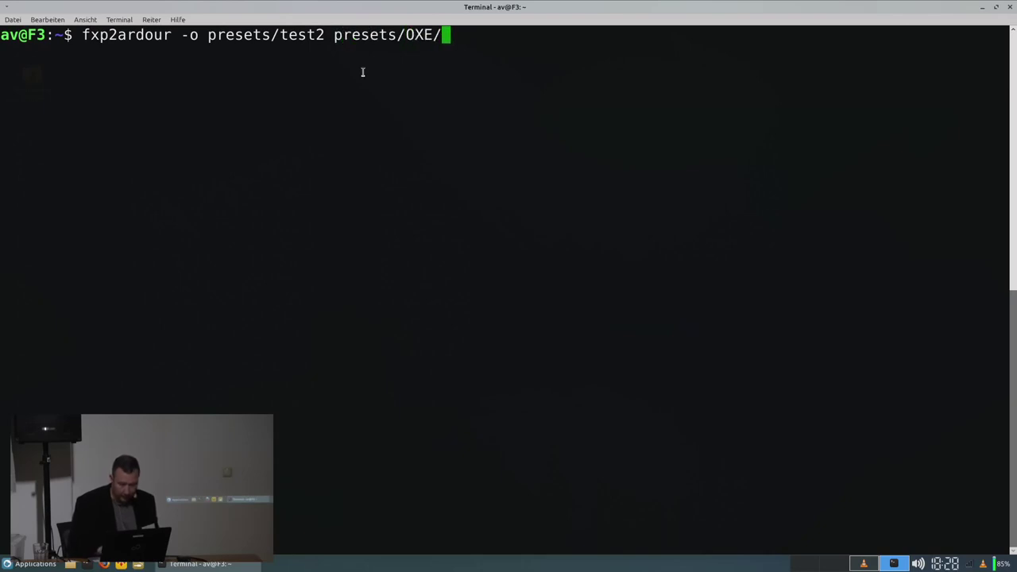
text(*.fxo)
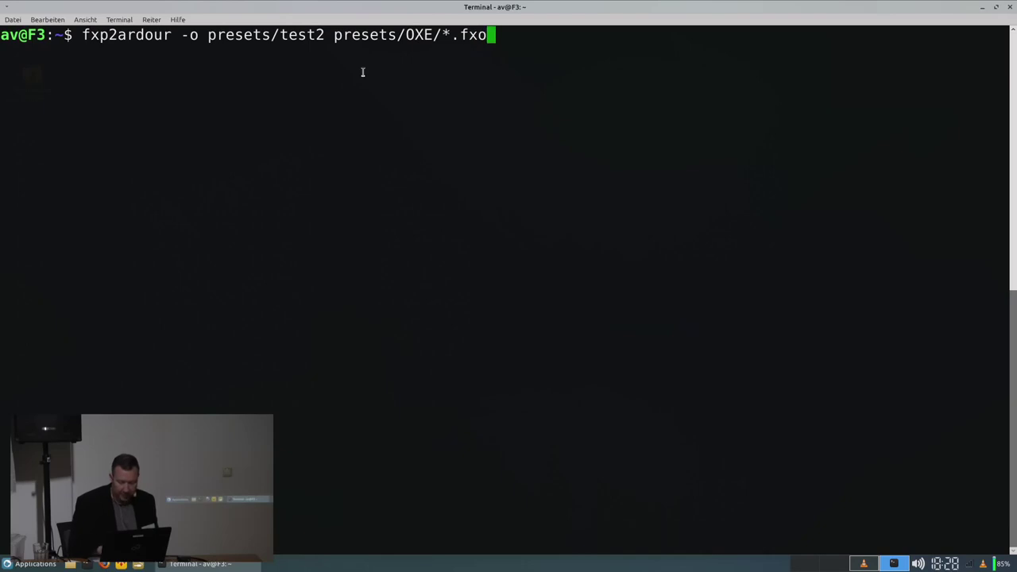
key(BackSpace)
text(p)
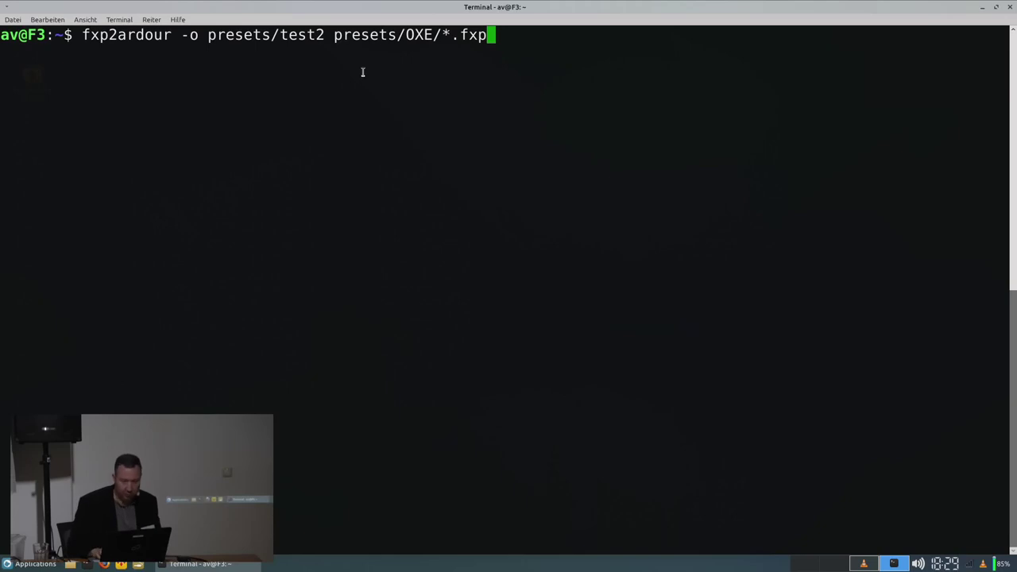
key(Return)
text(ll pre)
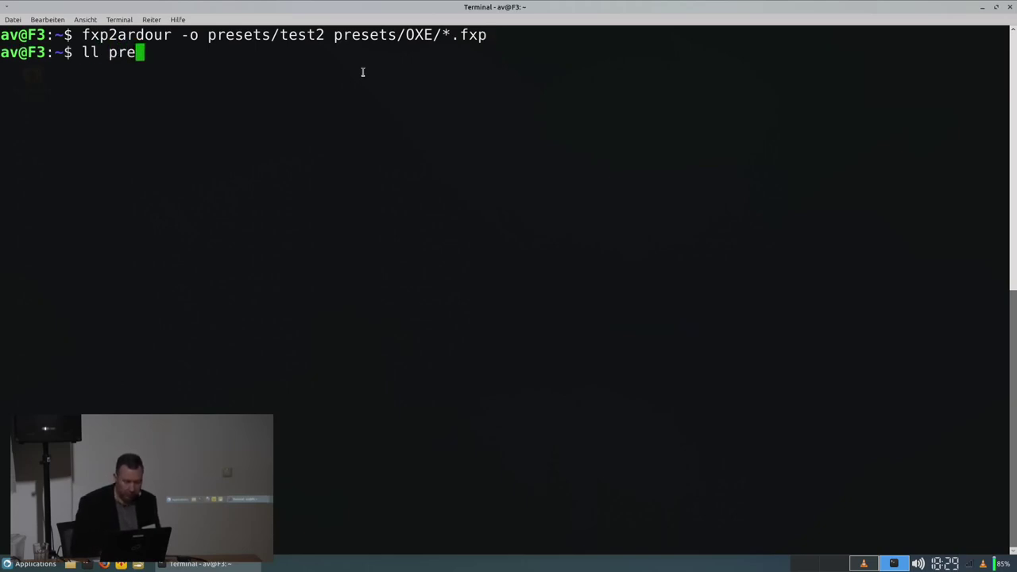
key(Tab)
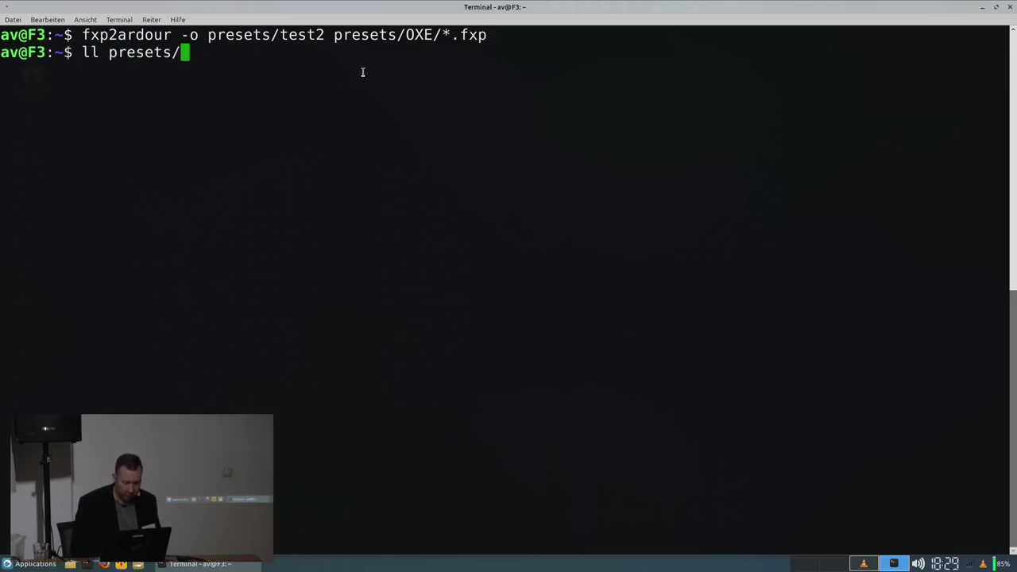
text(tes)
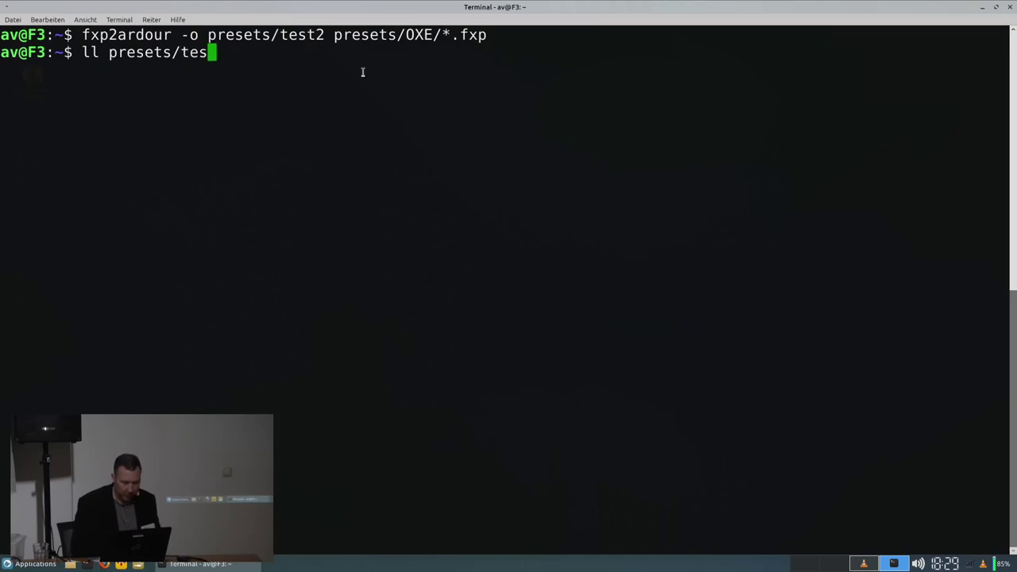
text(t)
key(Tab)
key(Return)
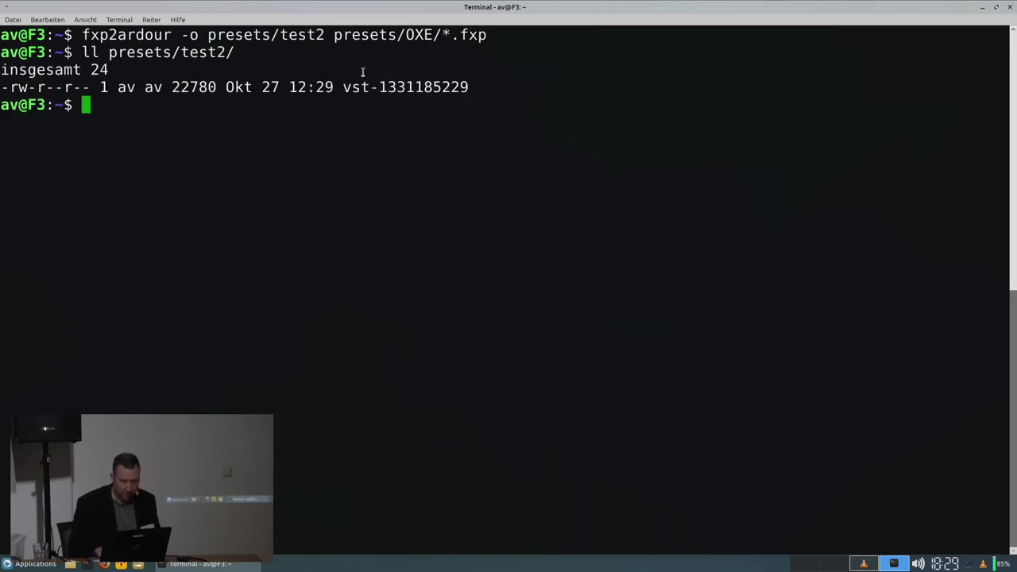
key(Up)
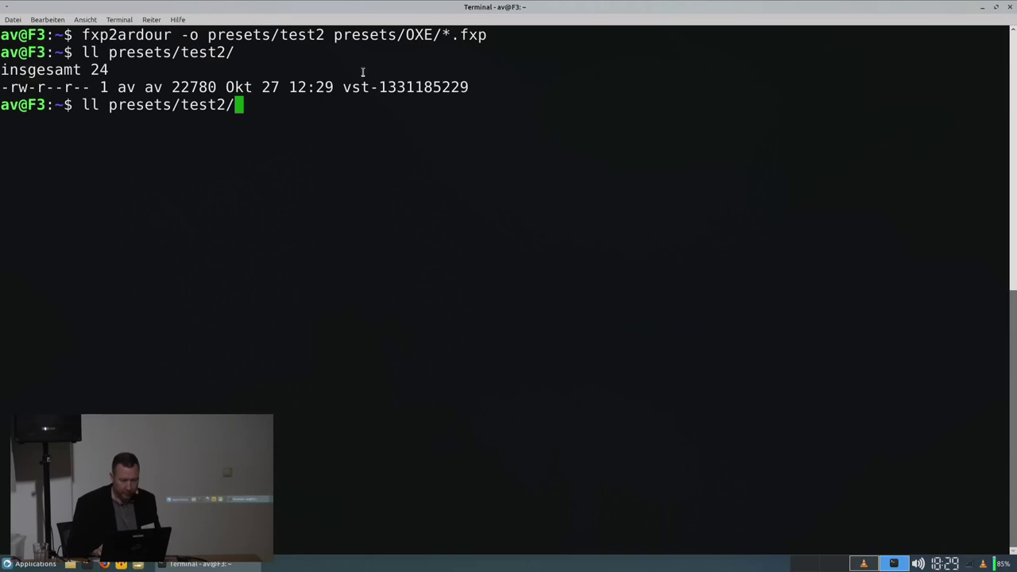
key(Down)
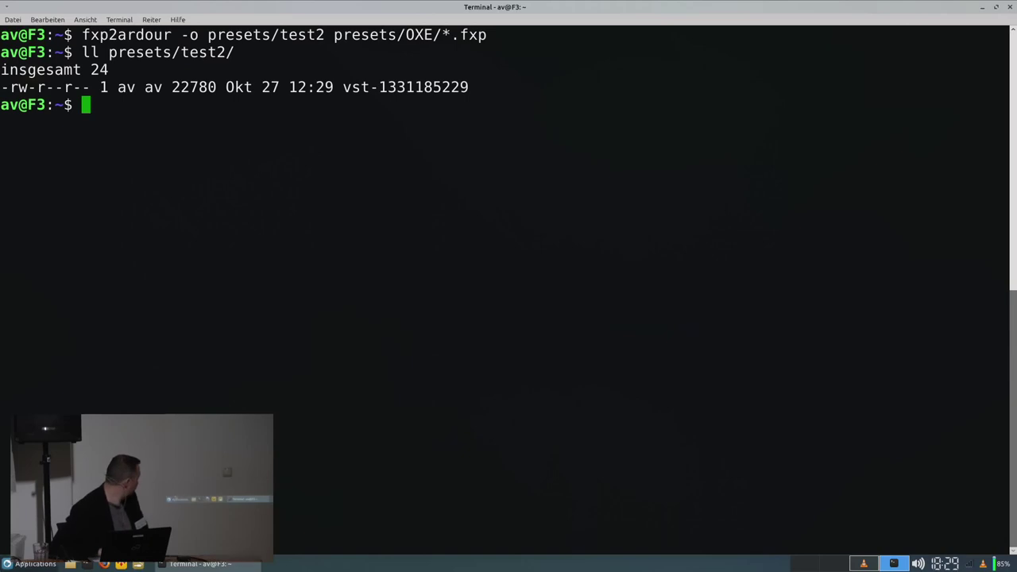
List the contents of the ~/.config/ardour5 config folder.
click(31, 563)
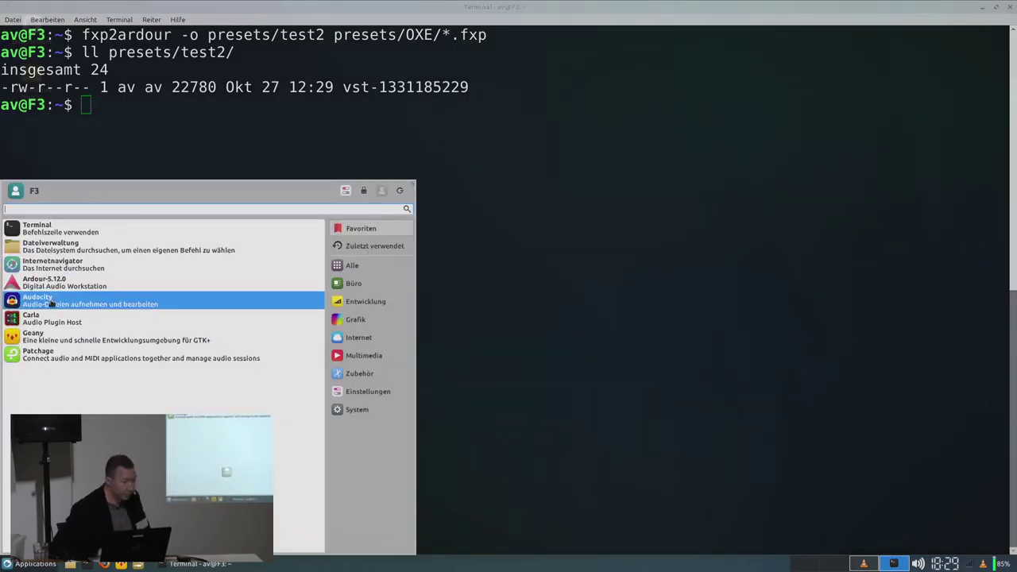
click(226, 156)
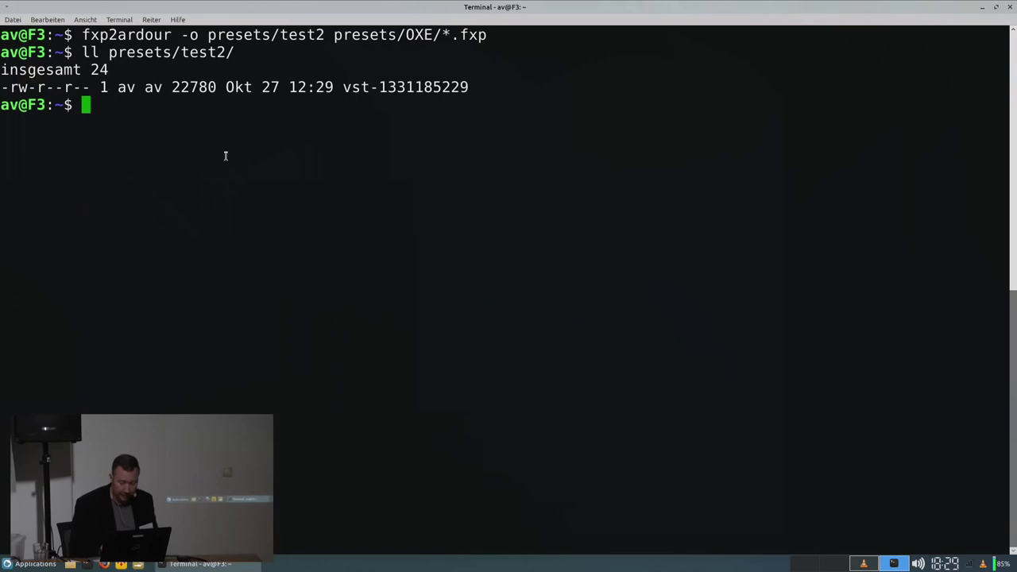
text(ll)
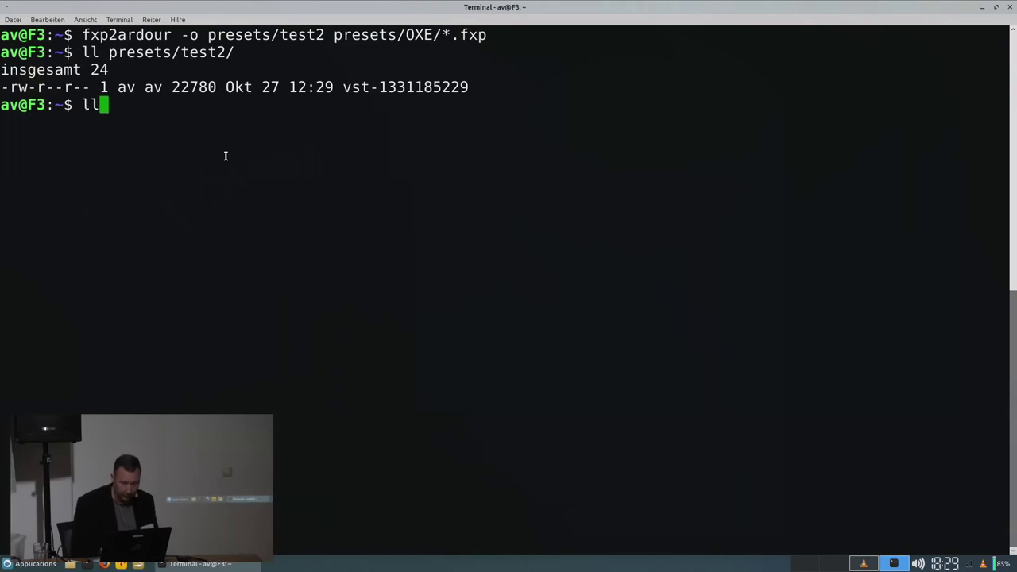
text( ~/.co)
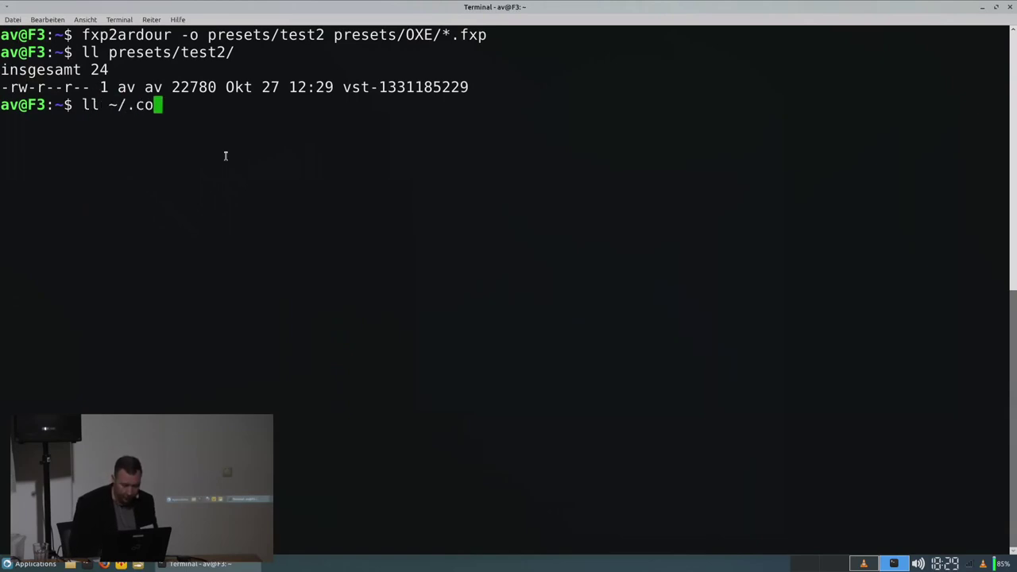
key(Tab)
text(ar)
key(Tab)
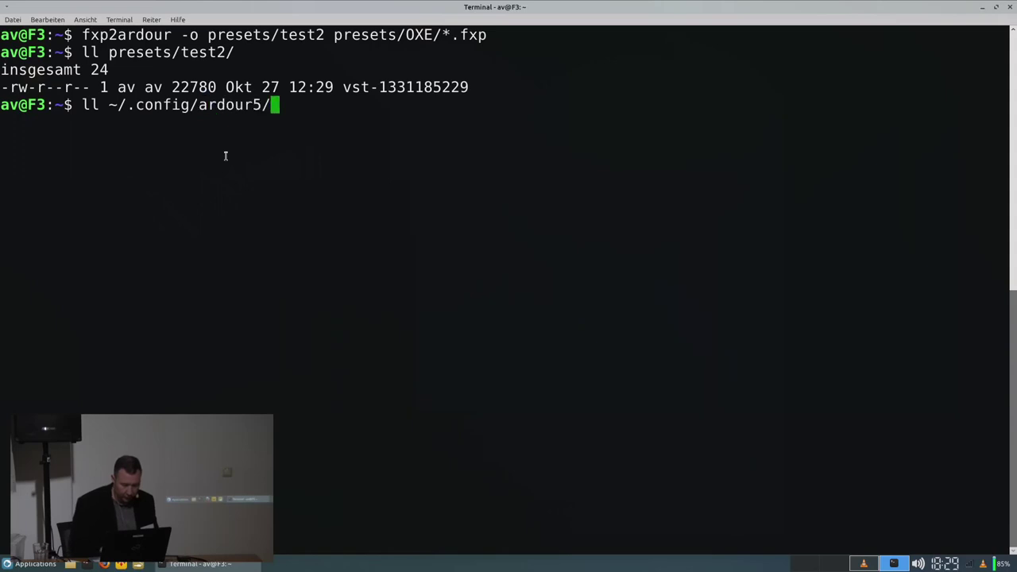
key(Return)
key(Up)
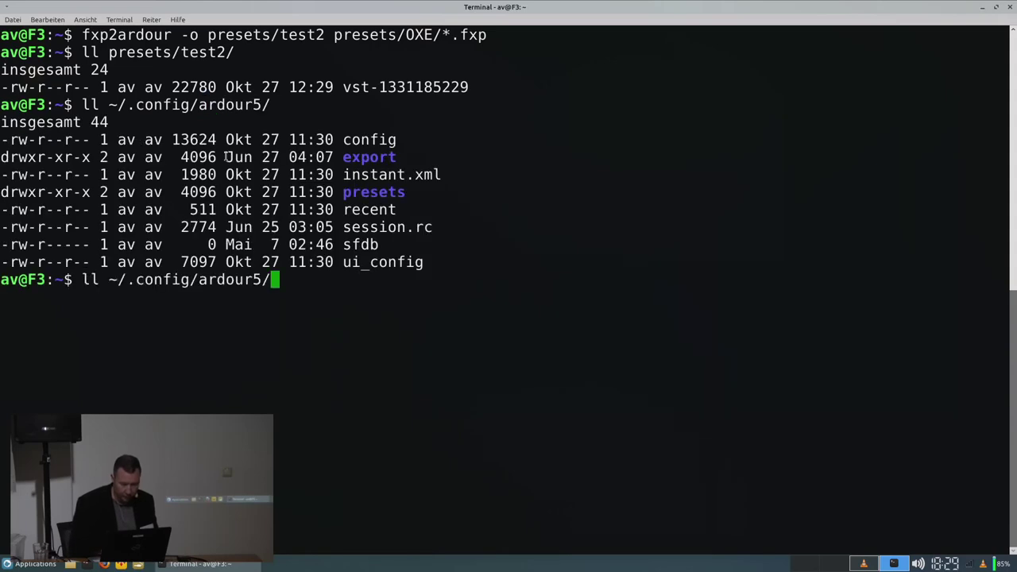
text(pr)
key(Tab)
key(Return)
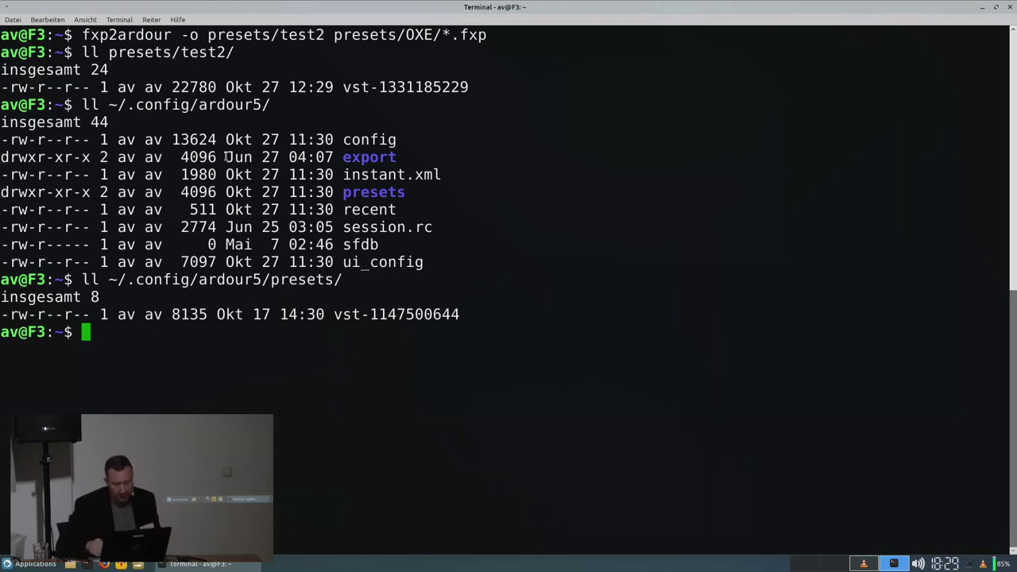
text(cp )
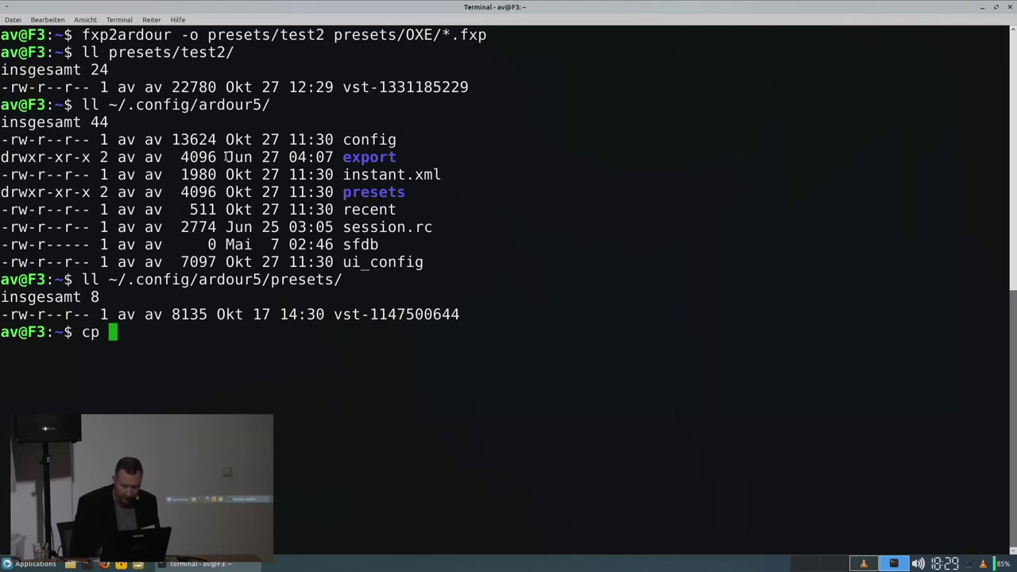
text(~/)
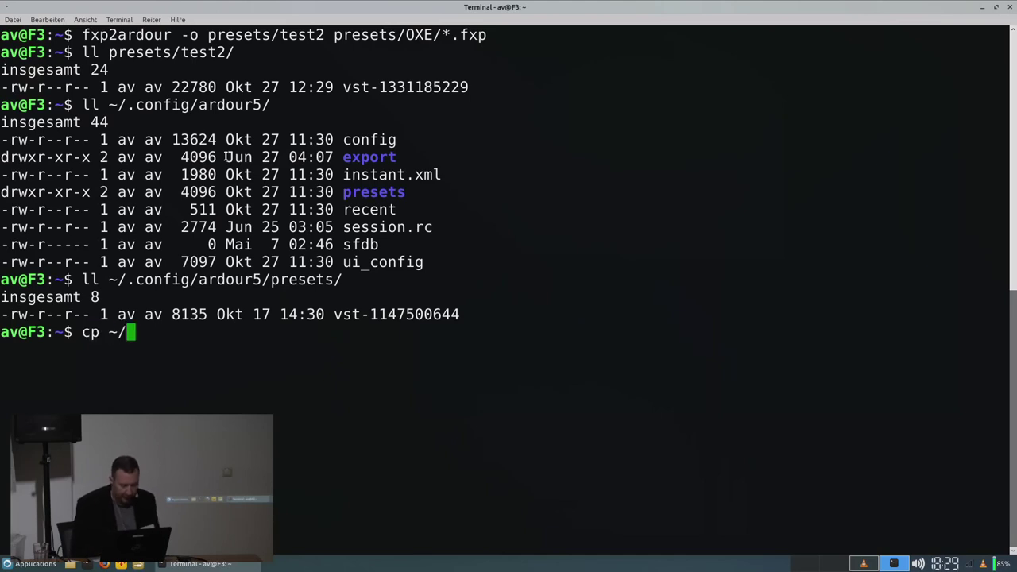
key(BackSpace)
key(BackSpace)
key(BackSpace)
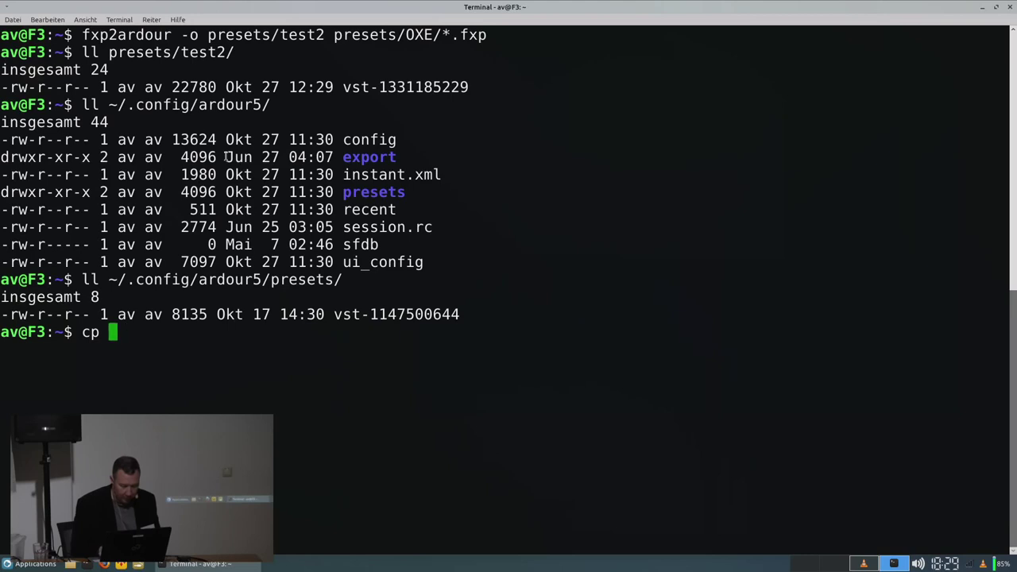
text(pre)
key(Tab)
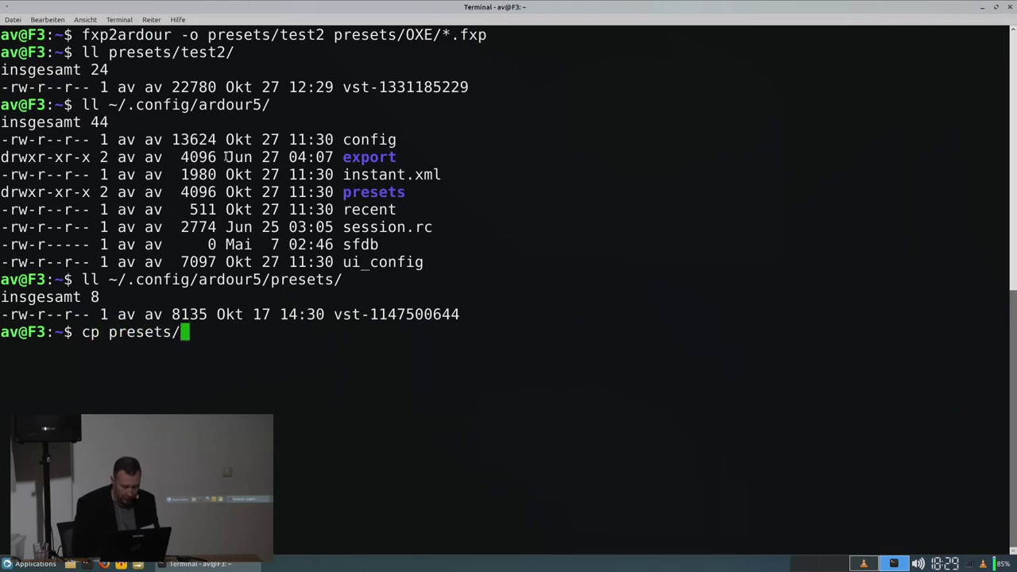
text(test2/)
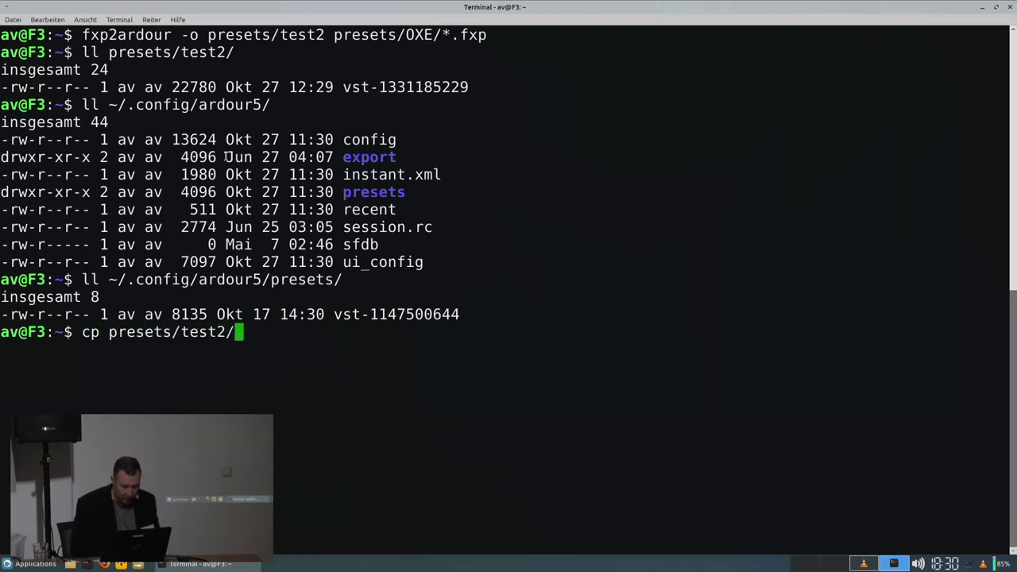
key(Tab)
text(~)
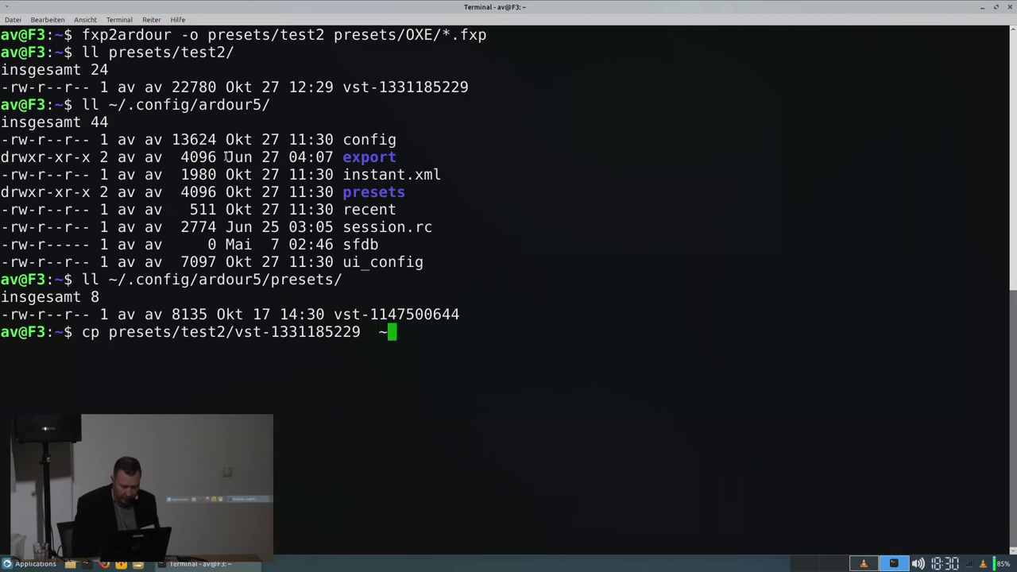
text(/.cn)
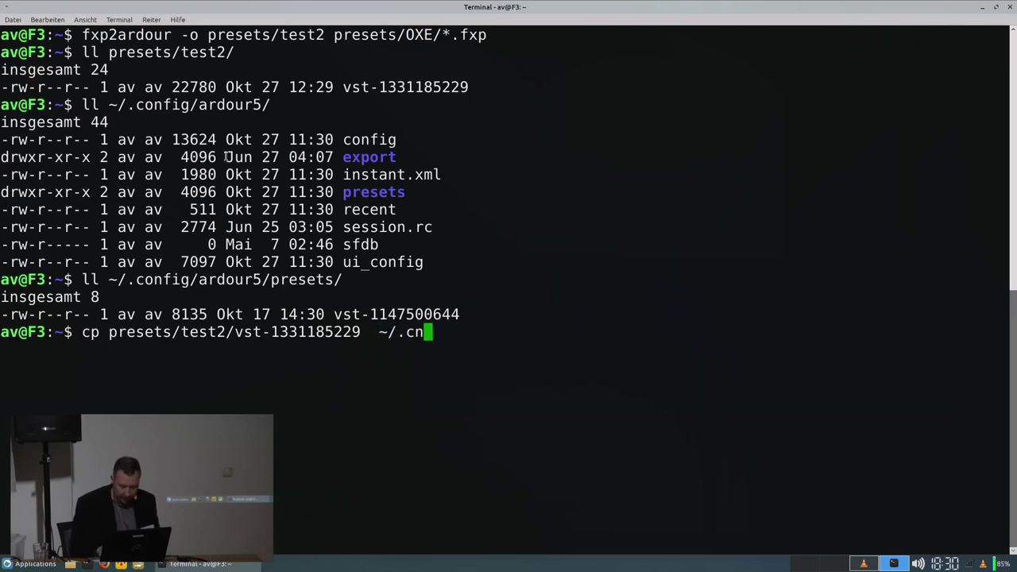
key(BackSpace)
text(p)
key(BackSpace)
text(o)
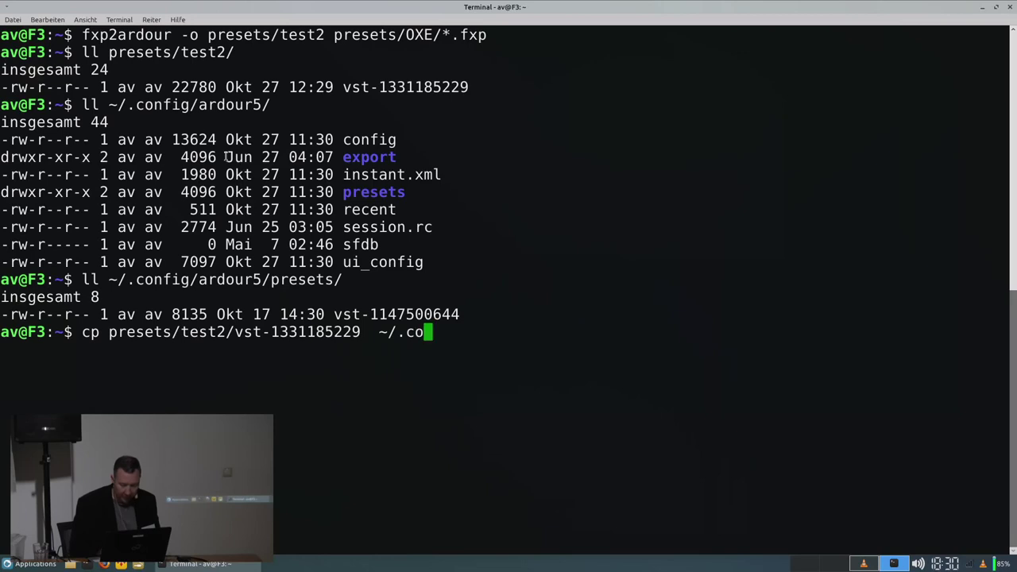
text(nfig/ardour5/)
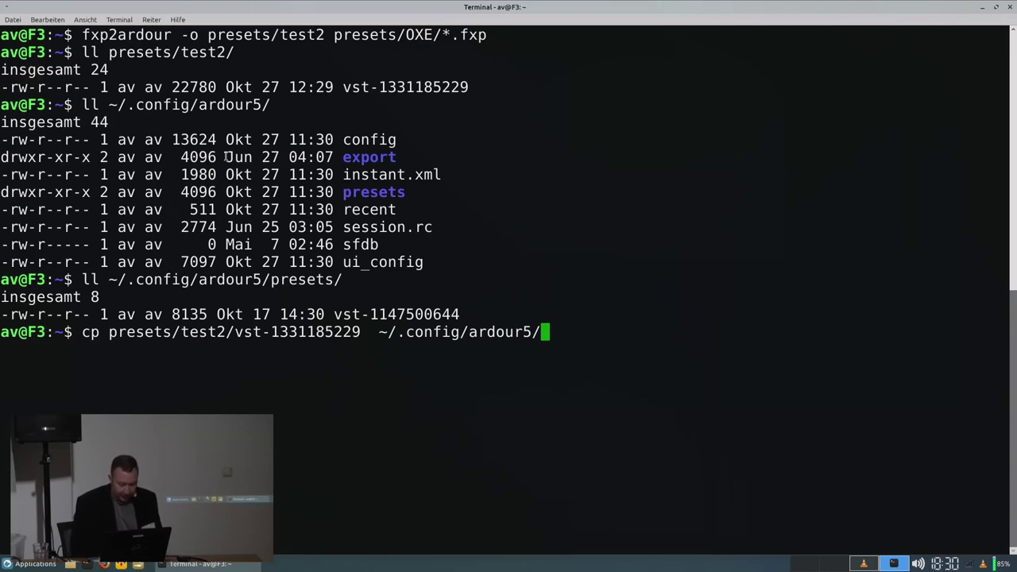
text(pr)
key(Tab)
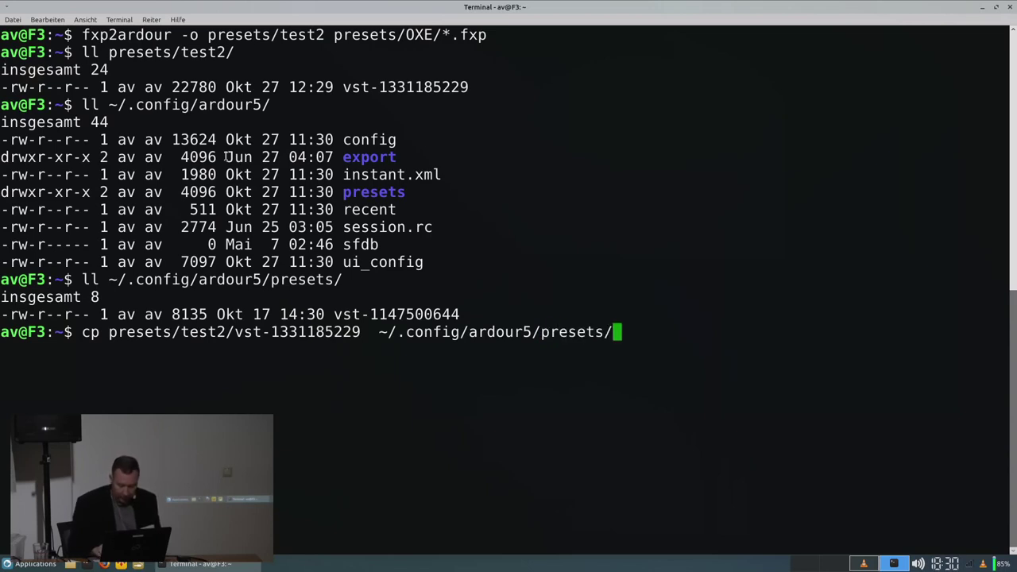
Run the copy and list the Ardour presets folder, now holding both preset files.
key(Return)
key(Up)
key(Up)
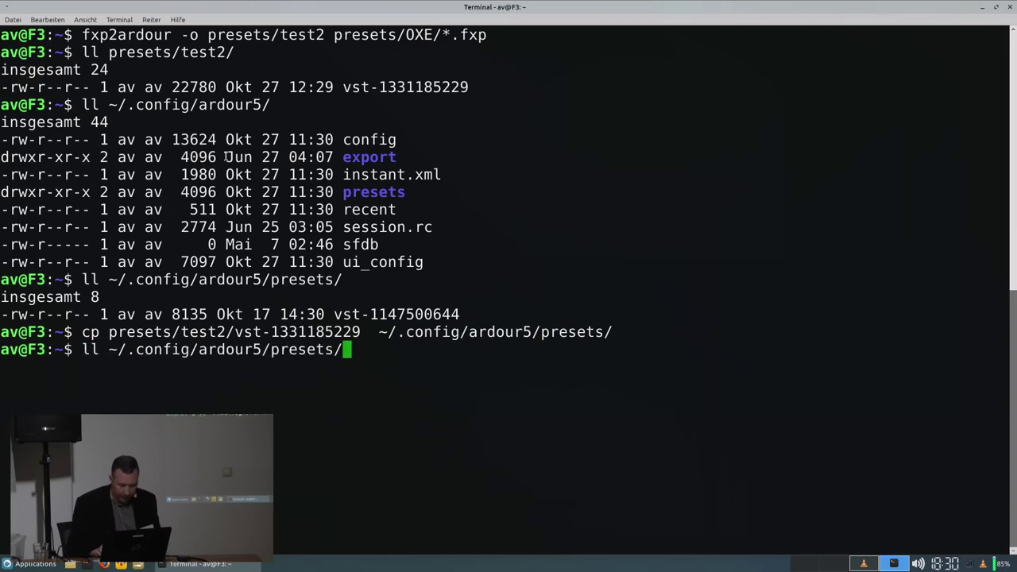
key(Return)
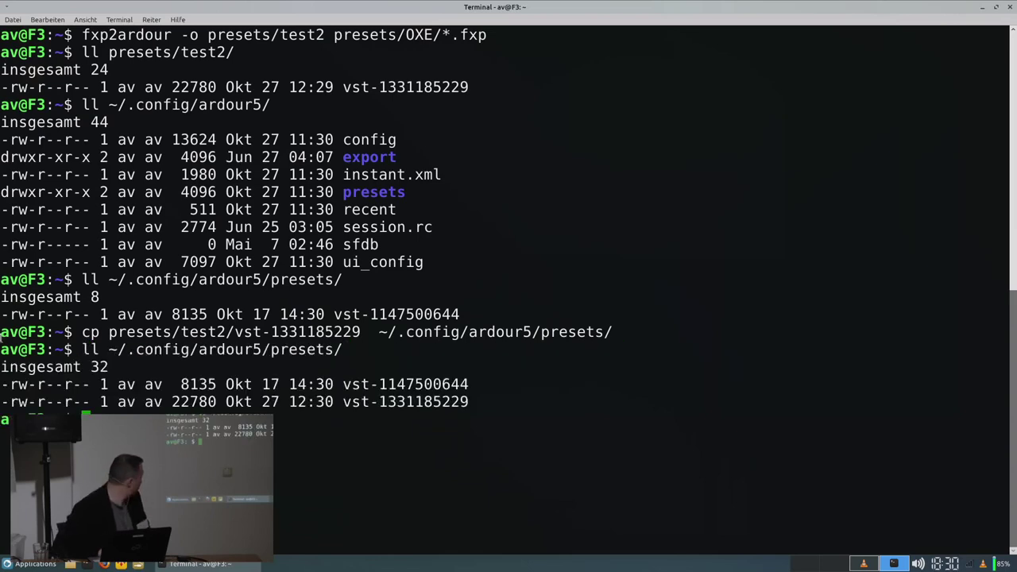
Launch Ardour-5.12.0 from the Applications menu and open the recent session test_oxefm.
click(32, 564)
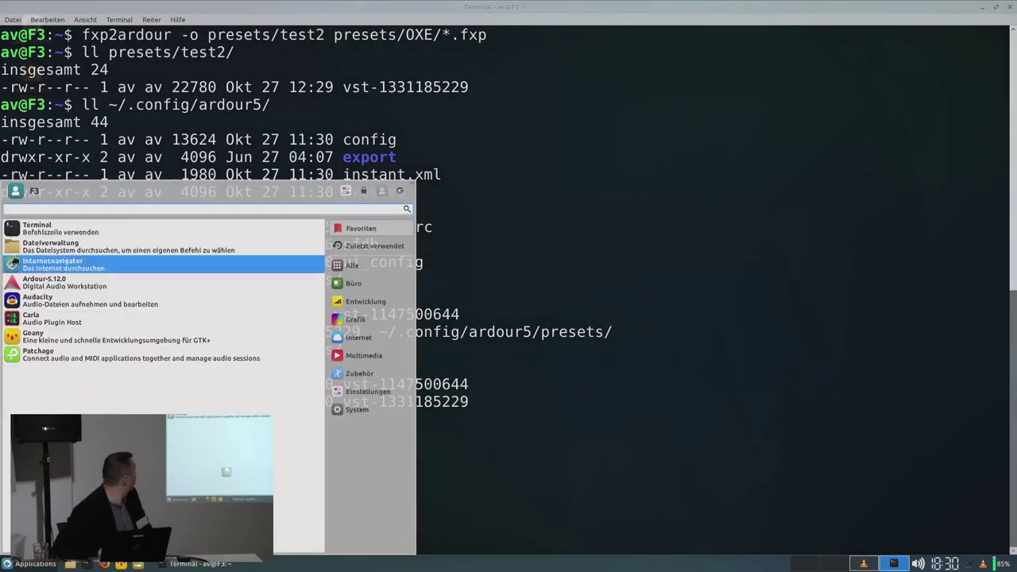
click(24, 281)
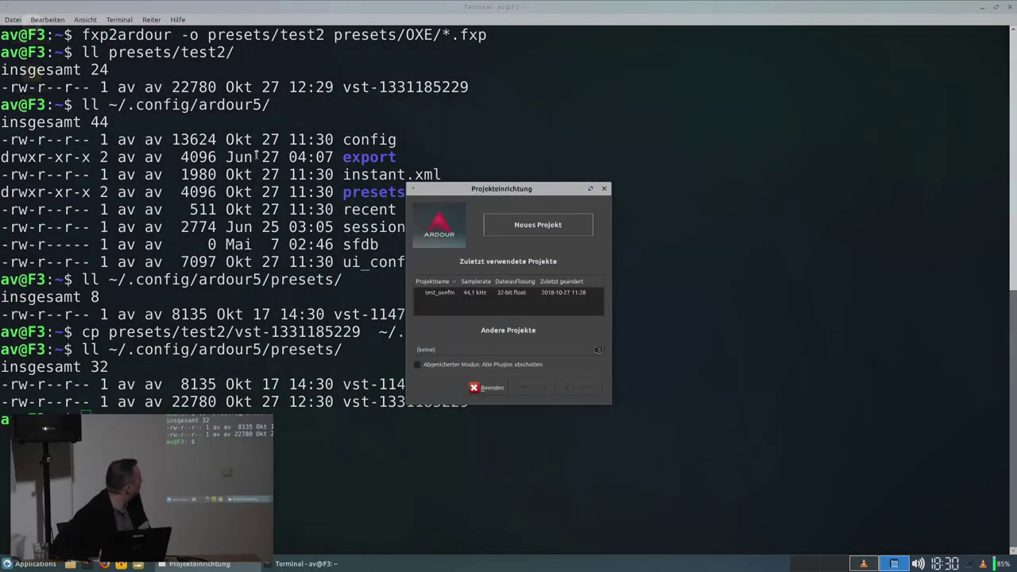
double_click(429, 293)
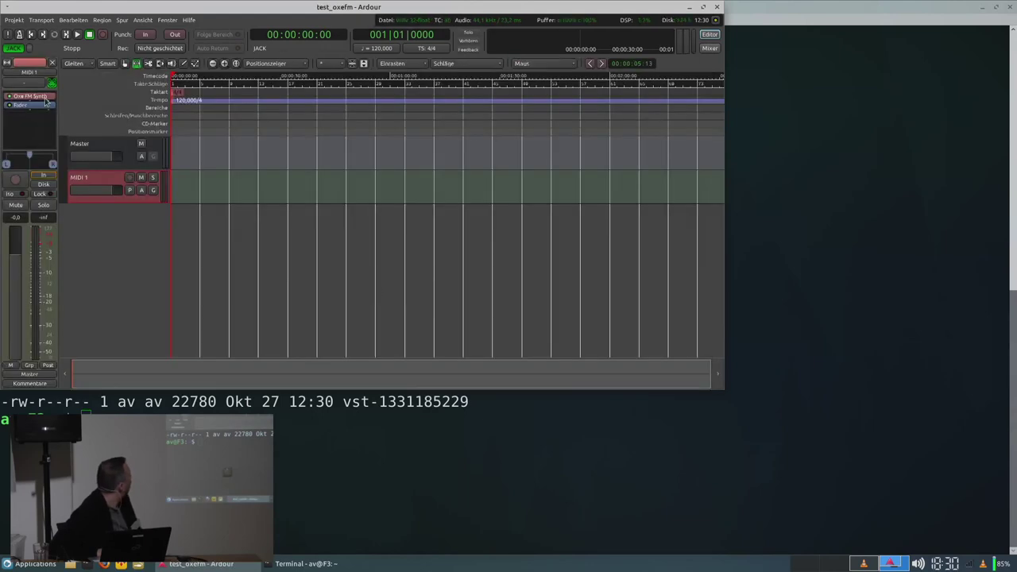
Open the MIDI 1 track's Oxe FM Synth editor and load the Filteriffic preset.
right_click(45, 101)
click(41, 98)
double_click(41, 98)
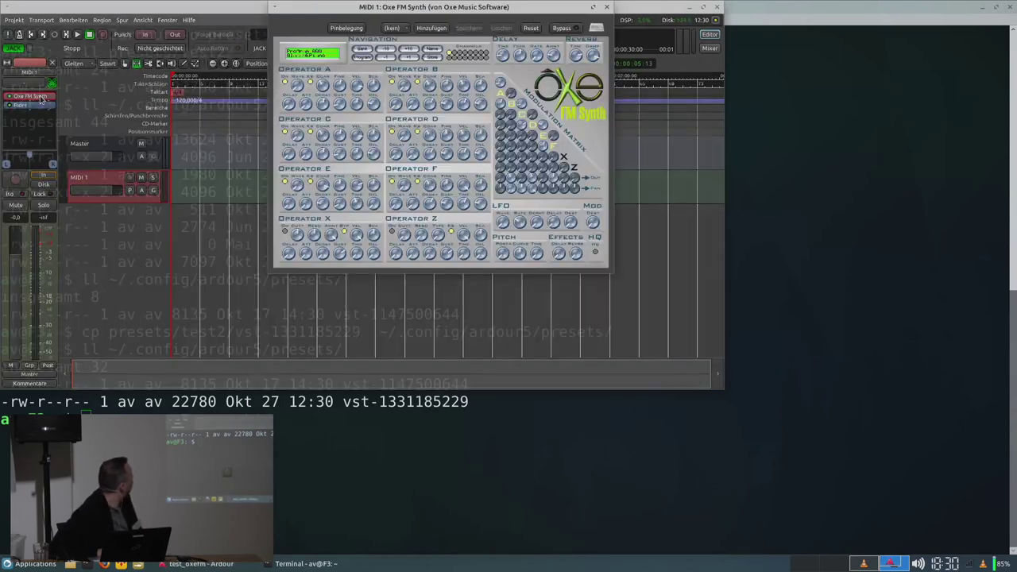
click(401, 29)
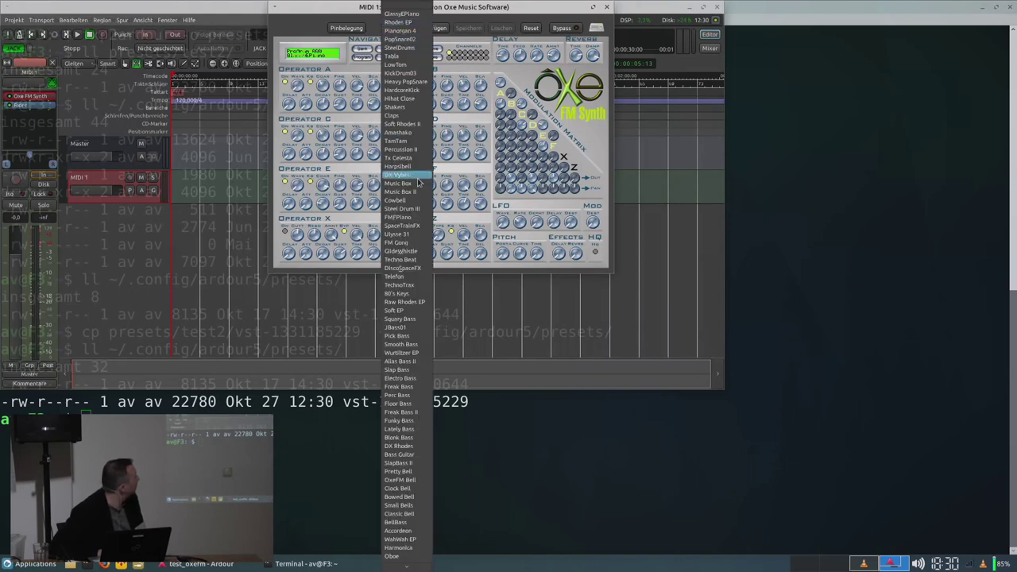
mouse_move(402, 566)
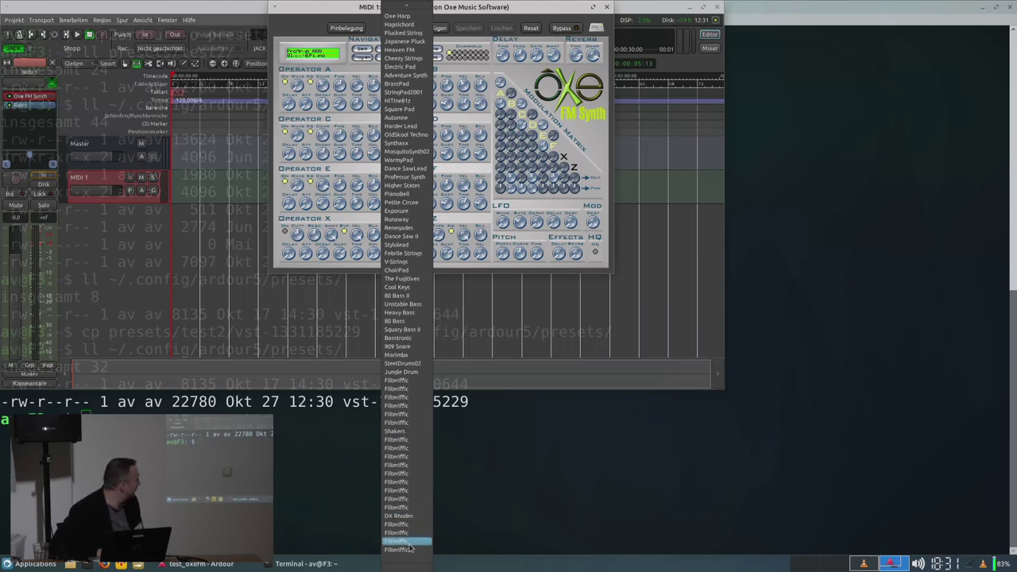
click(387, 382)
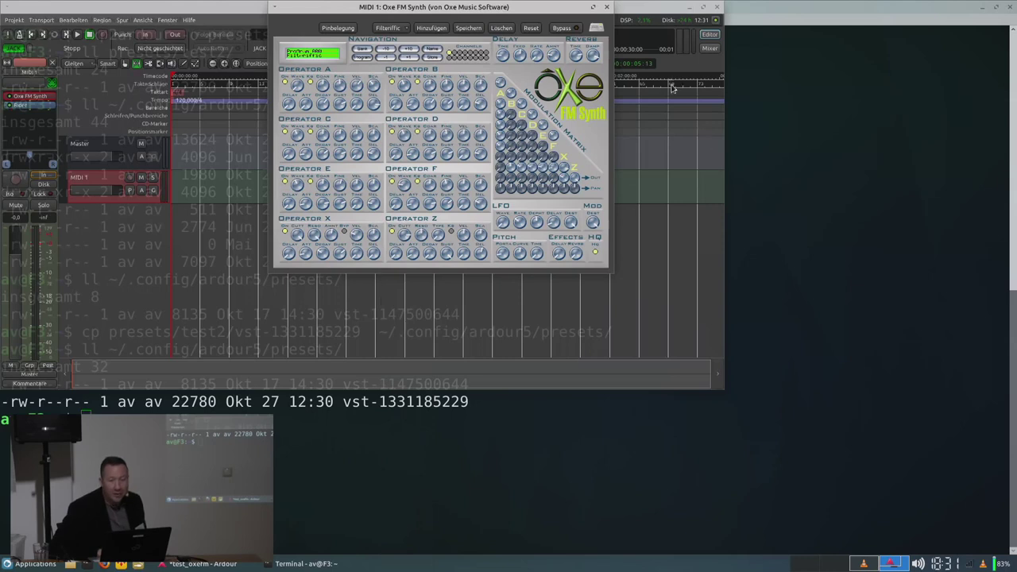
Close the Oxe FM Synth window and quit Ardour, bringing up the unsaved-changes prompt.
click(610, 6)
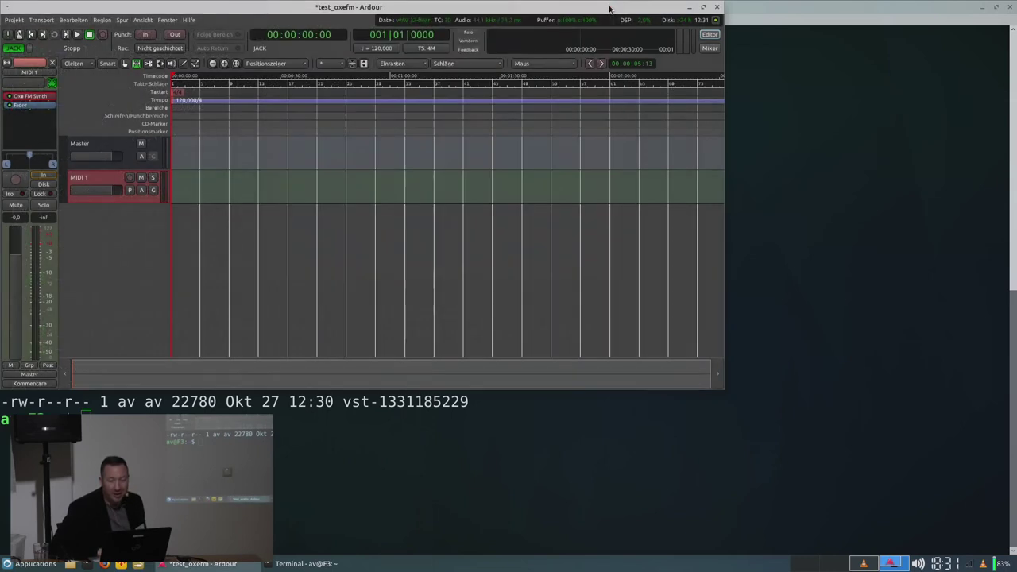
click(718, 6)
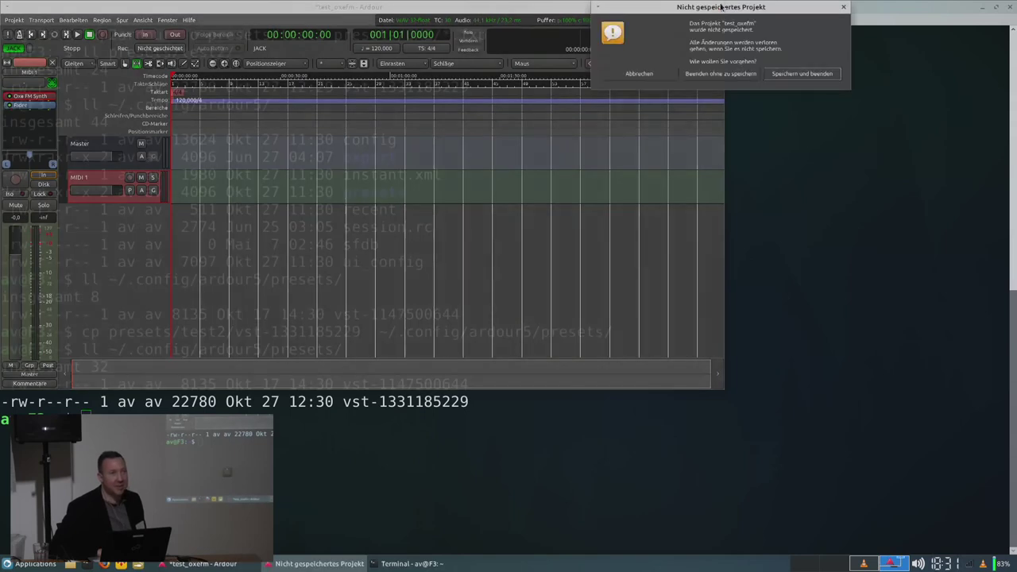